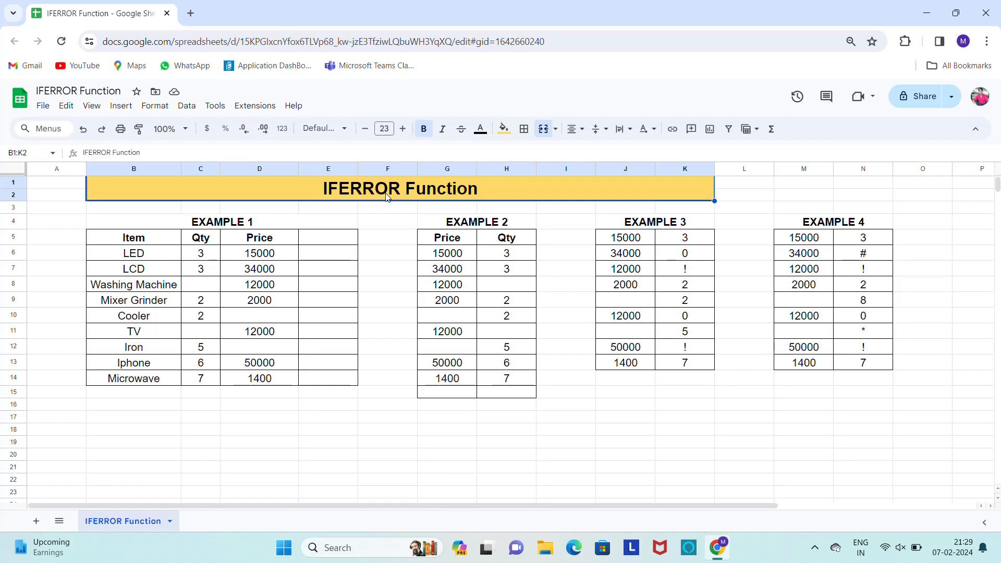
click(334, 267)
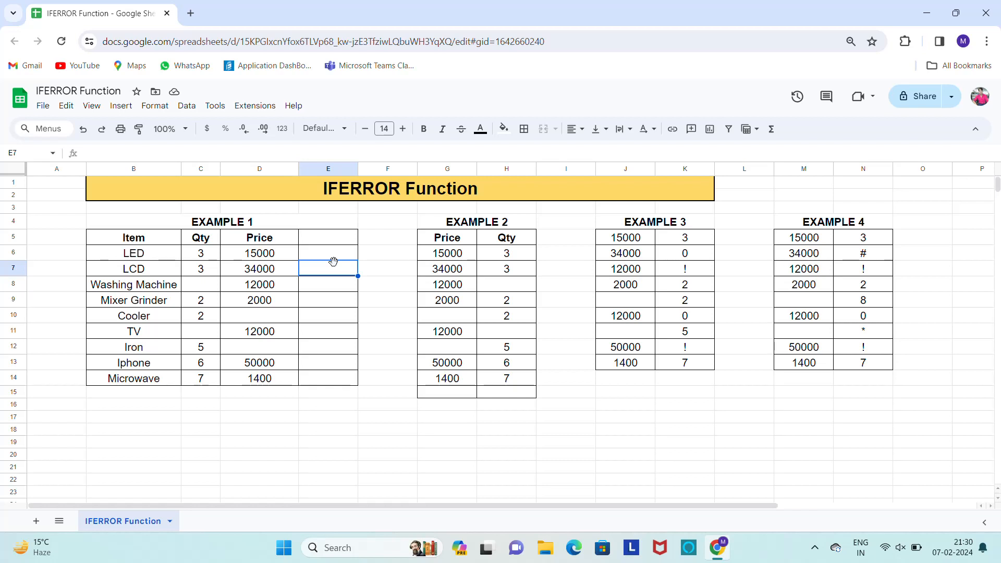
click(210, 223)
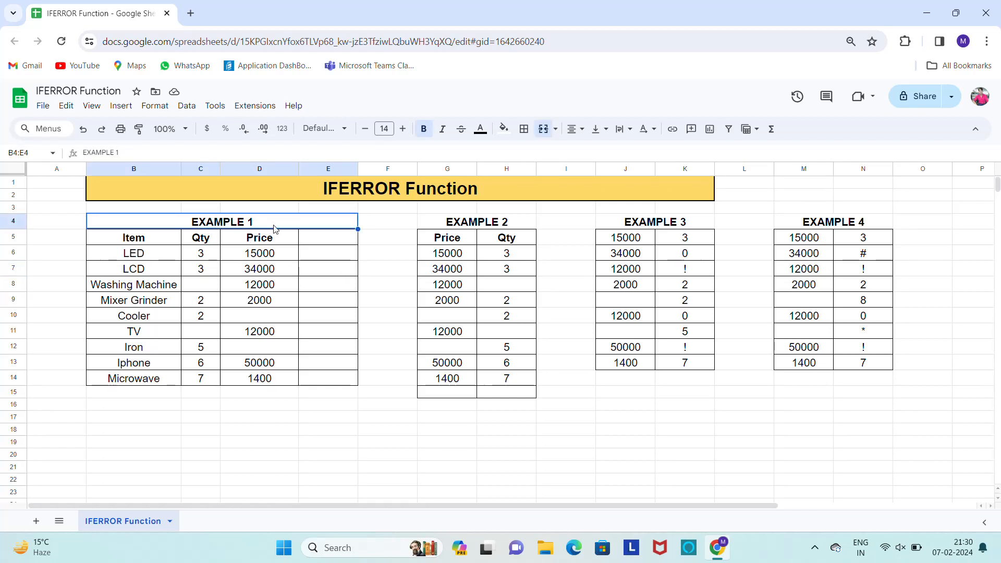
click(479, 223)
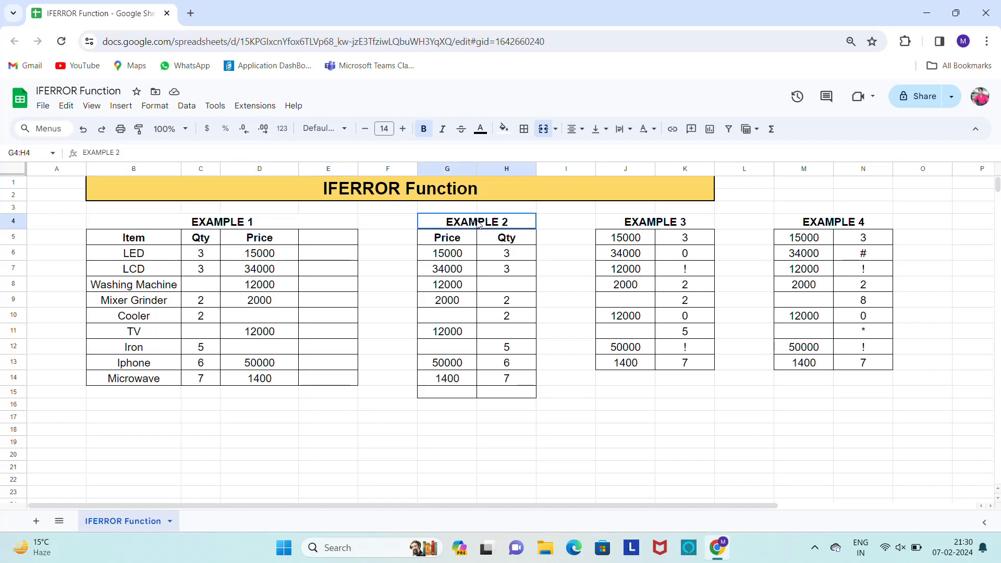
click(690, 223)
click(822, 224)
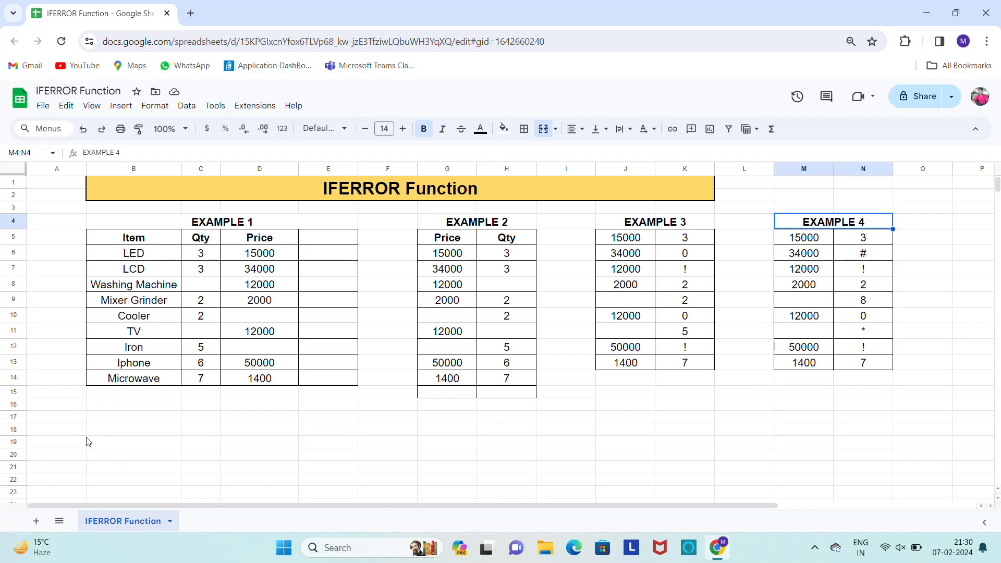
click(334, 260)
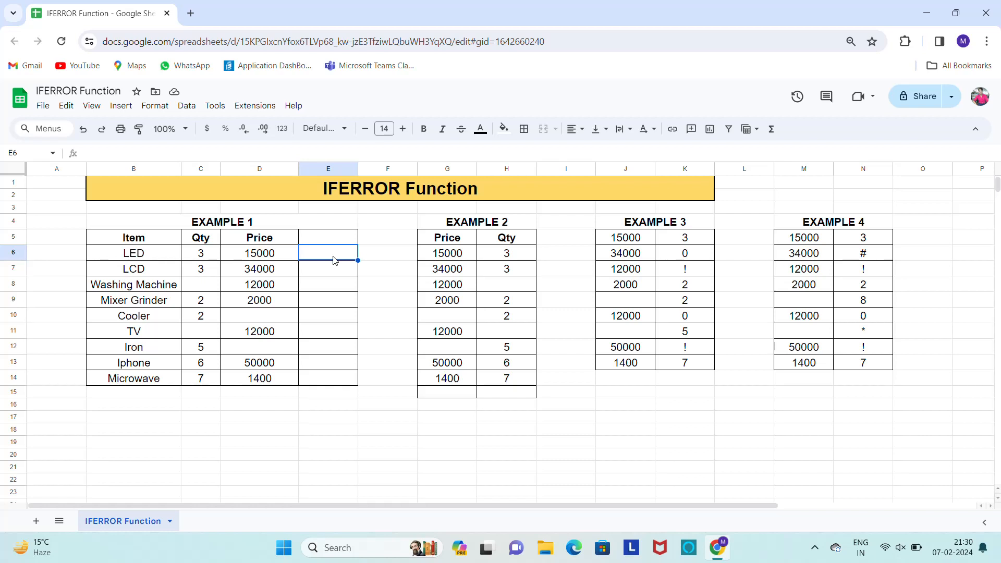
text(=)
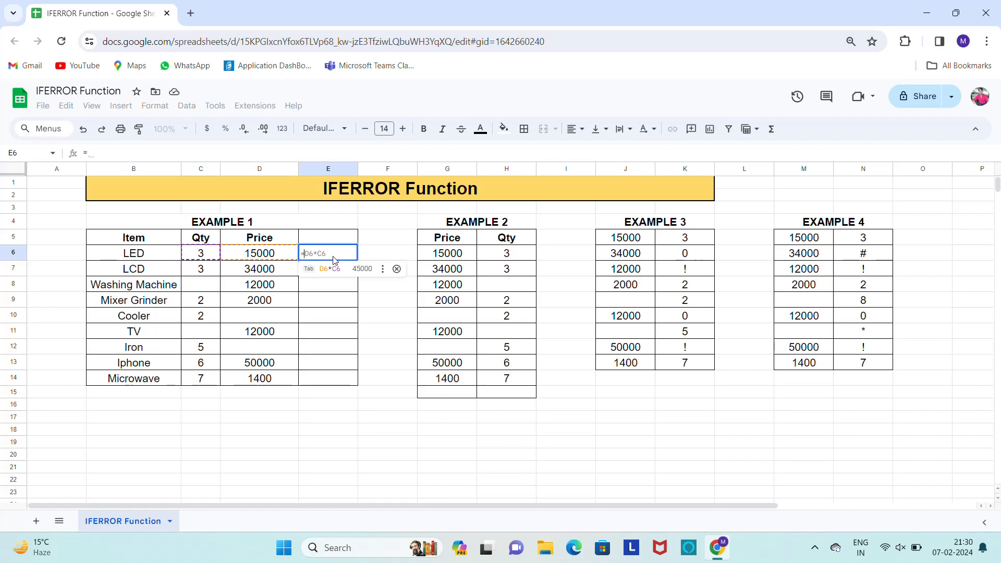
key(BackSpace)
key(Escape)
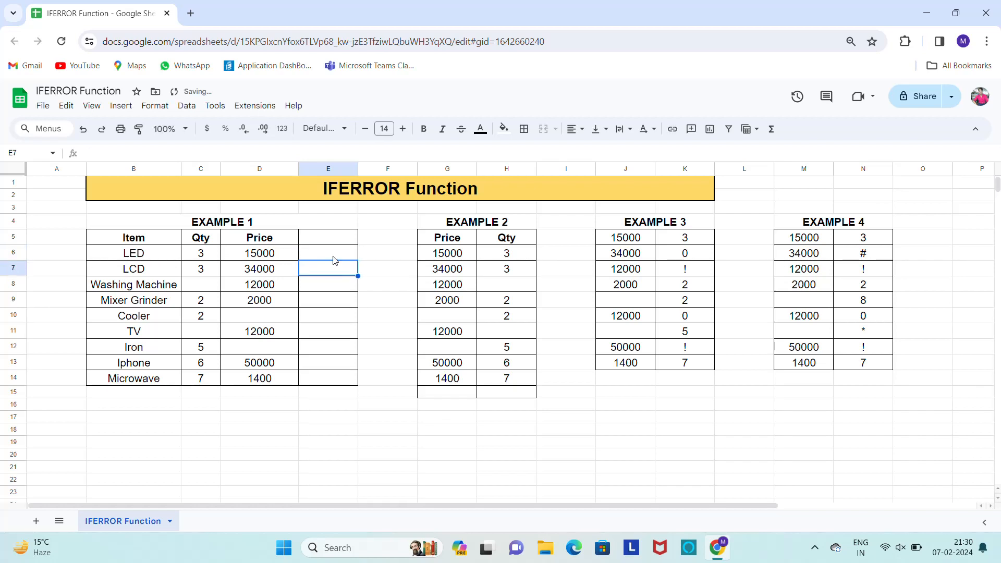
key(Down)
Enter the formula =D6/C6 in cell E6 to divide the LED's price by its quantity
click(334, 255)
text(=D6/D6)
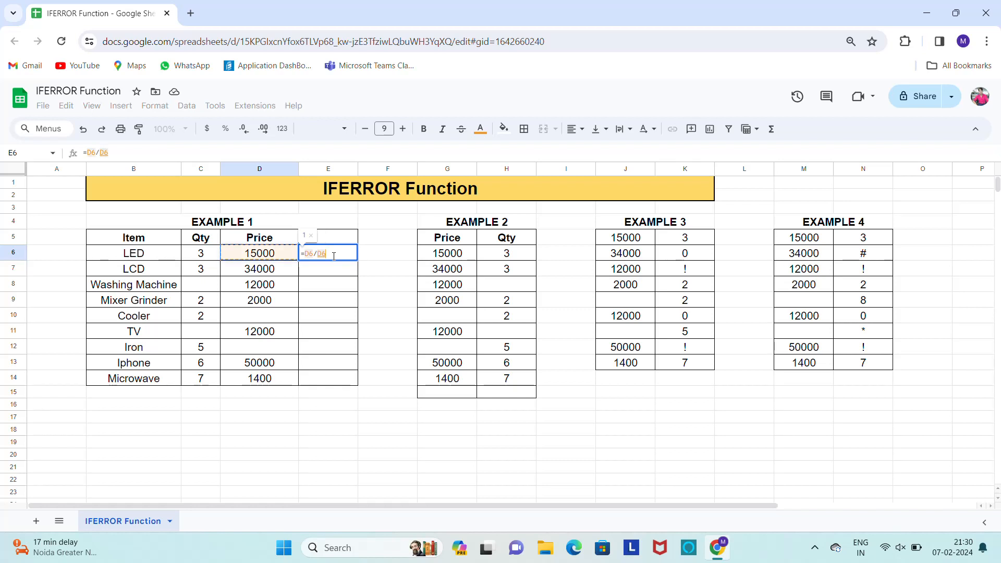
key(Return)
Copy the division formula from E6 down to E14 for all items in Example 1
click(333, 256)
key(ctrl+c)
key(Left)
key(Left)
key(Left)
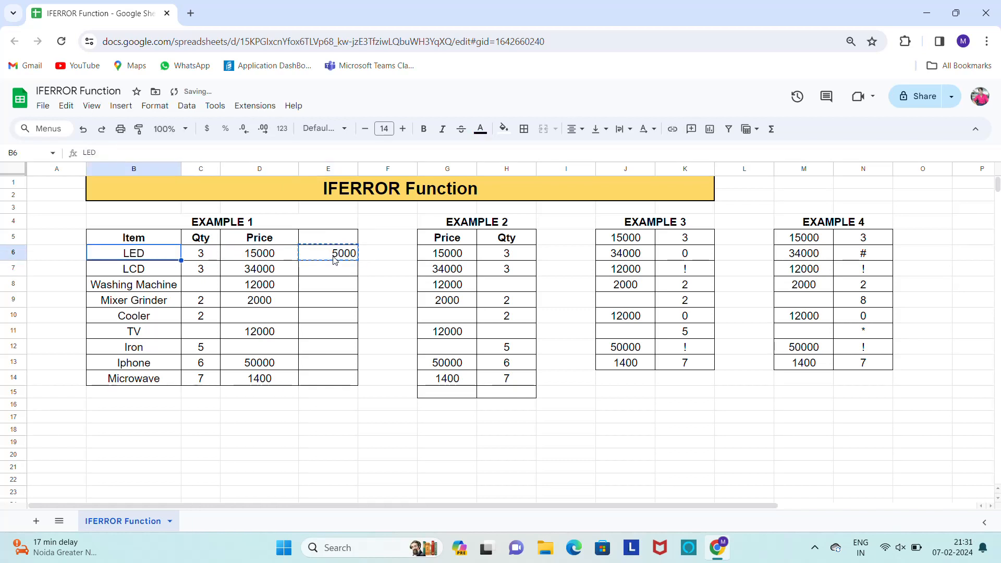
key(ctrl+Down)
key(Right)
key(Right)
key(Right)
key(ctrl+shift+Up)
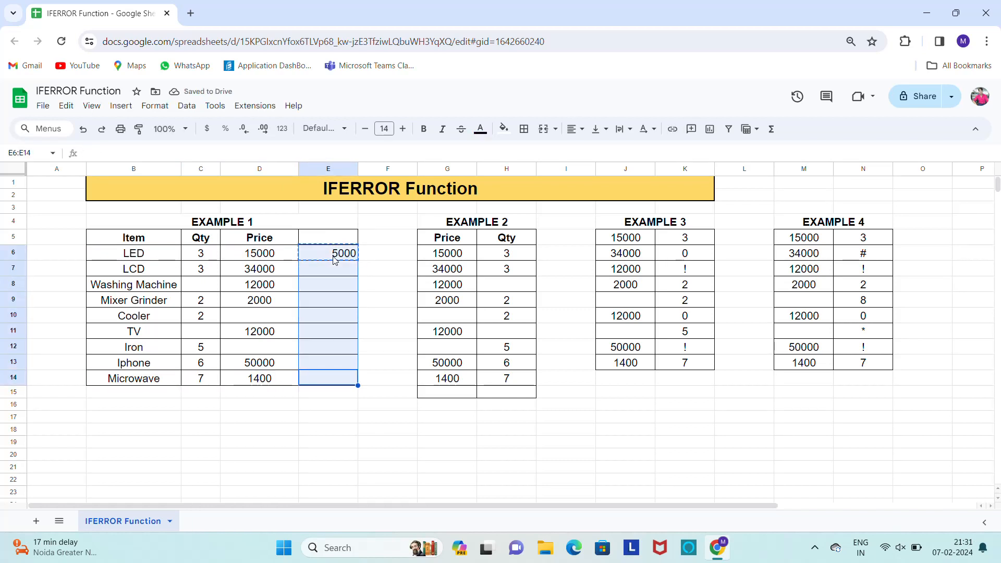
key(ctrl+v)
Centre the results in E6:E14 horizontally
click(333, 256)
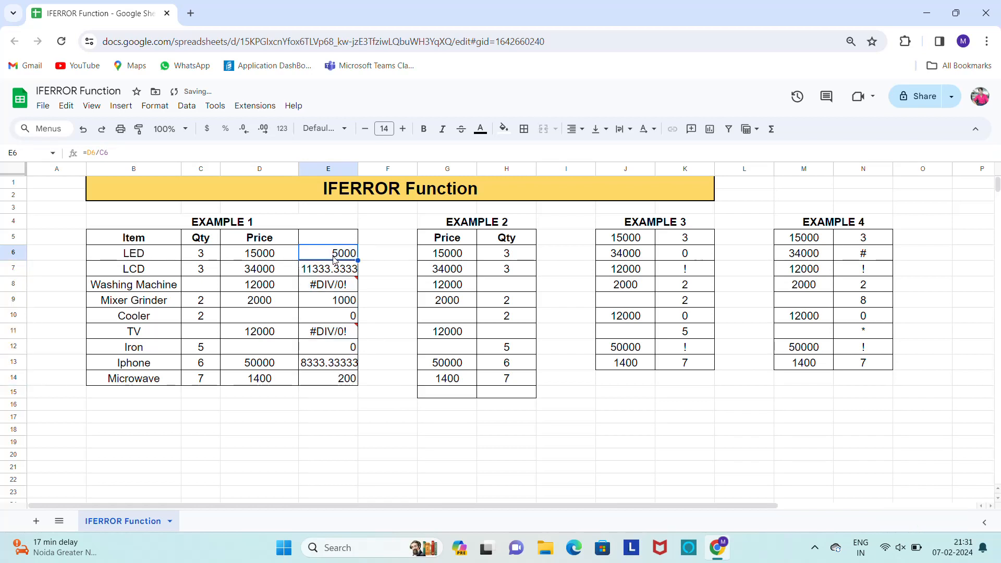
key(ctrl+shift+Down)
key(ctrl+shift+e)
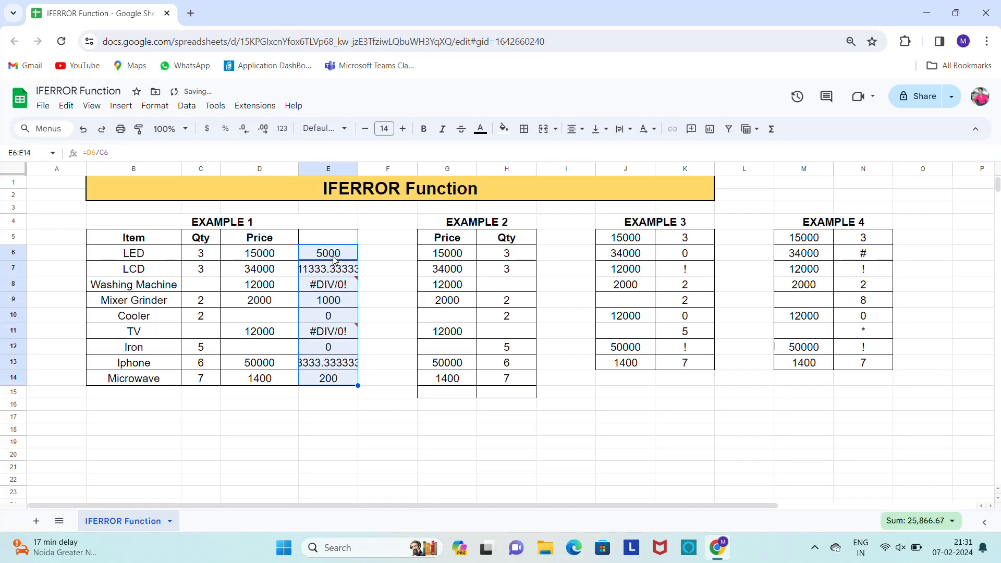
Examine the error note on E8, its source price and the division formulas in E6 and E7
click(335, 288)
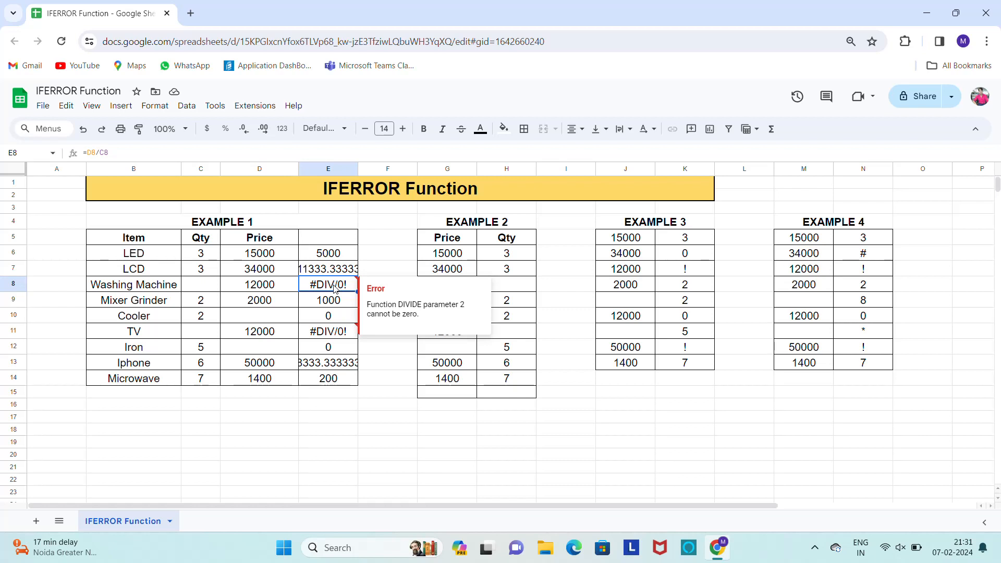
key(Left)
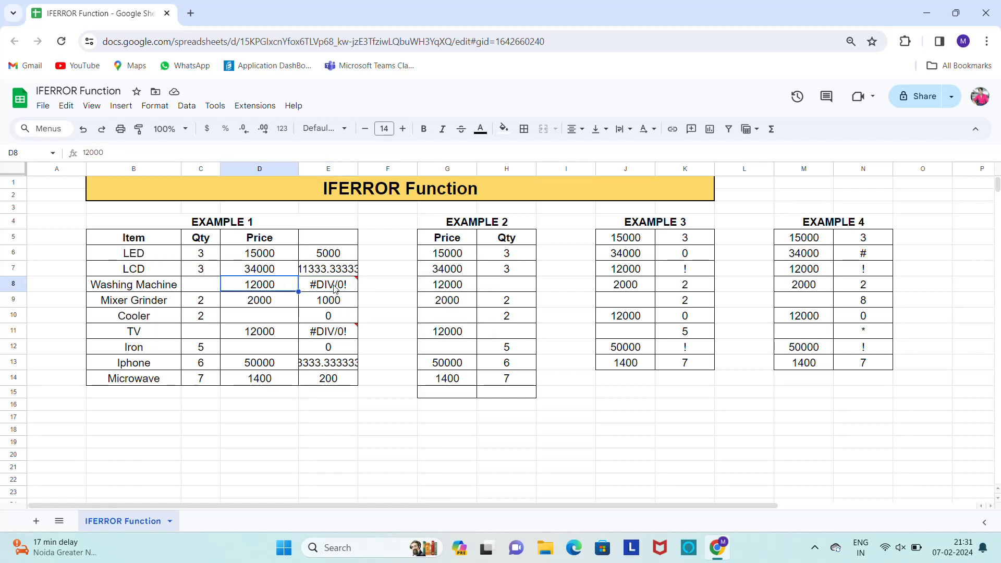
key(Right)
key(Up)
key(Up)
key(Up)
key(Down)
key(Down)
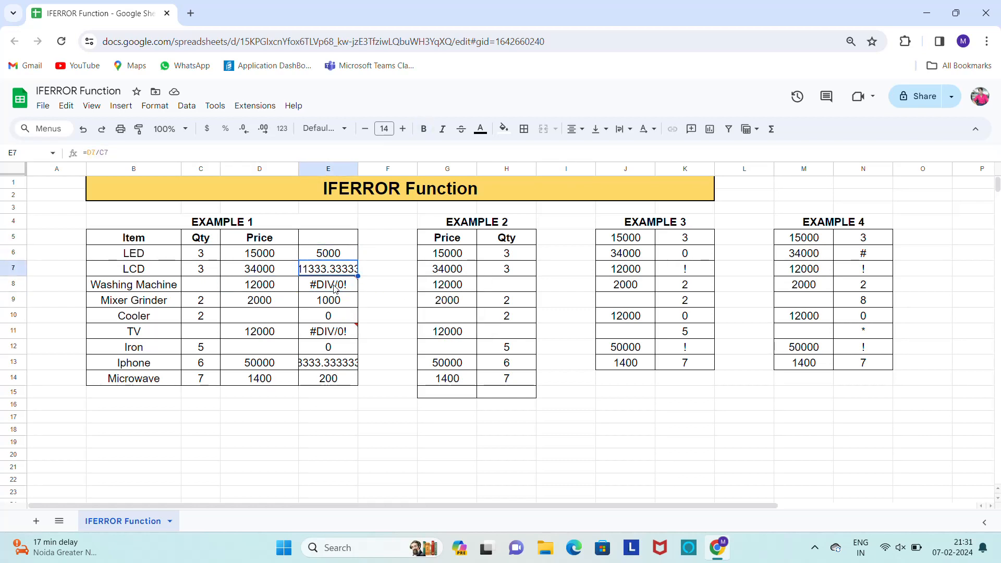
key(Up)
key(Down)
key(Up)
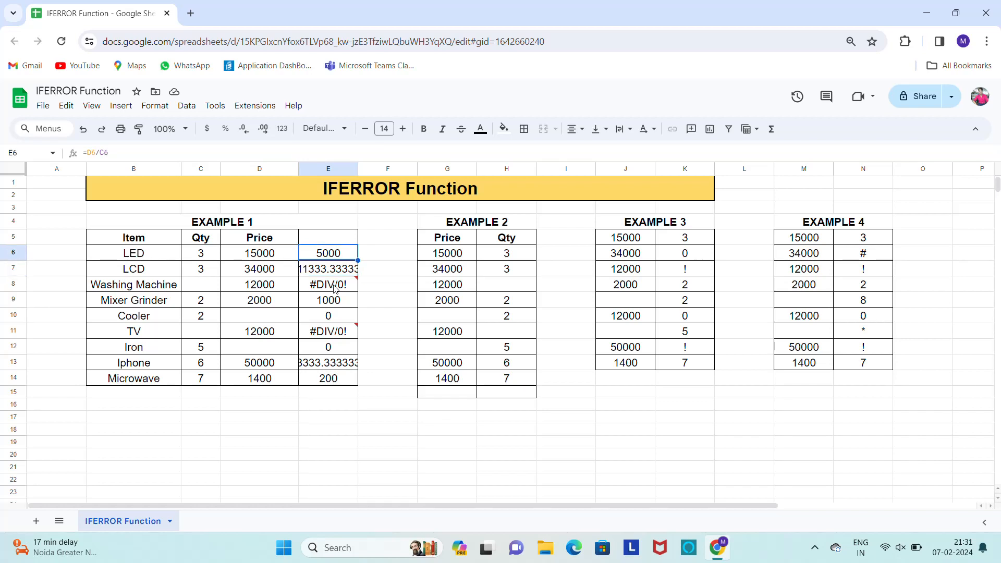
Format the results in E6:E14 to show one decimal place
key(ctrl+shift+Down)
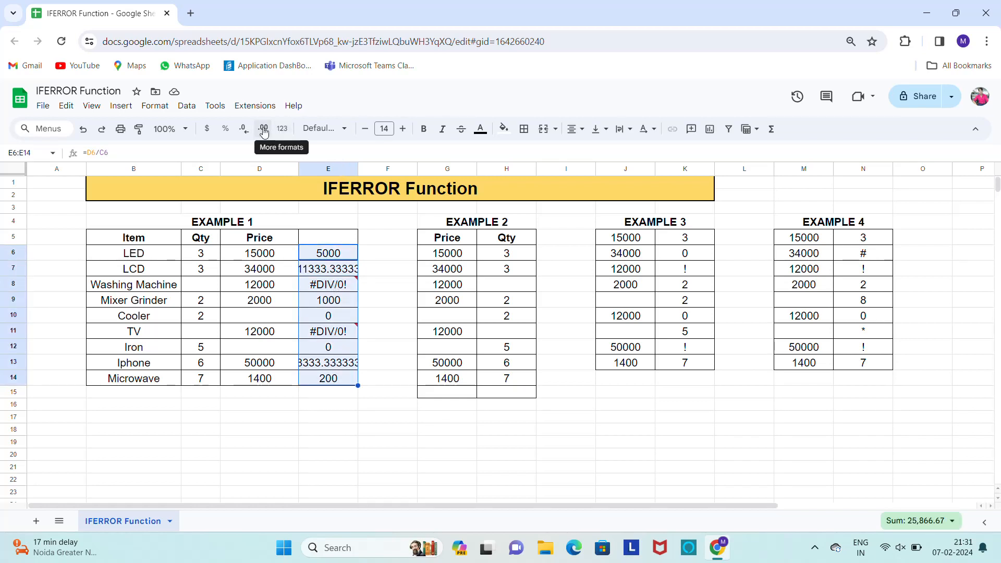
click(247, 130)
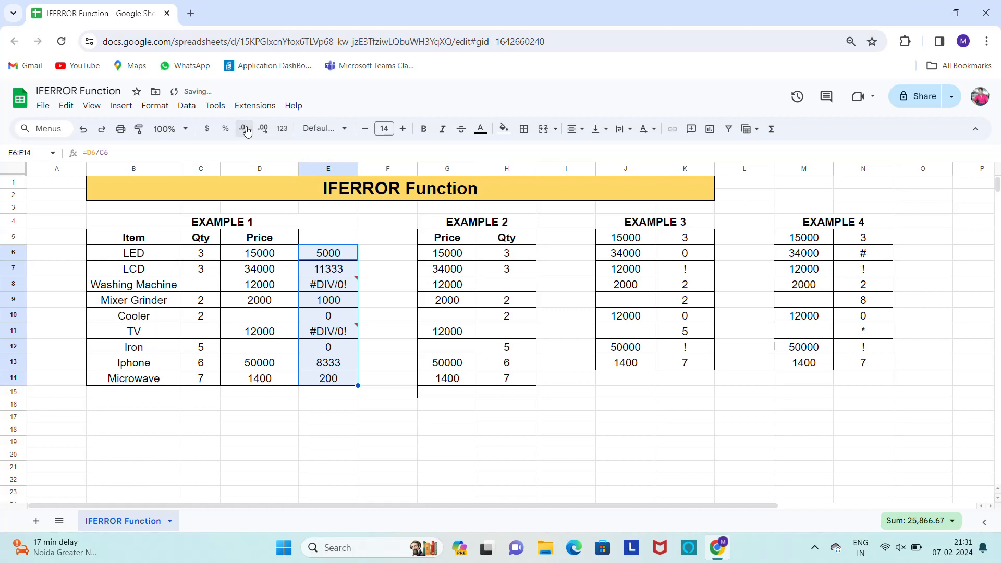
click(261, 131)
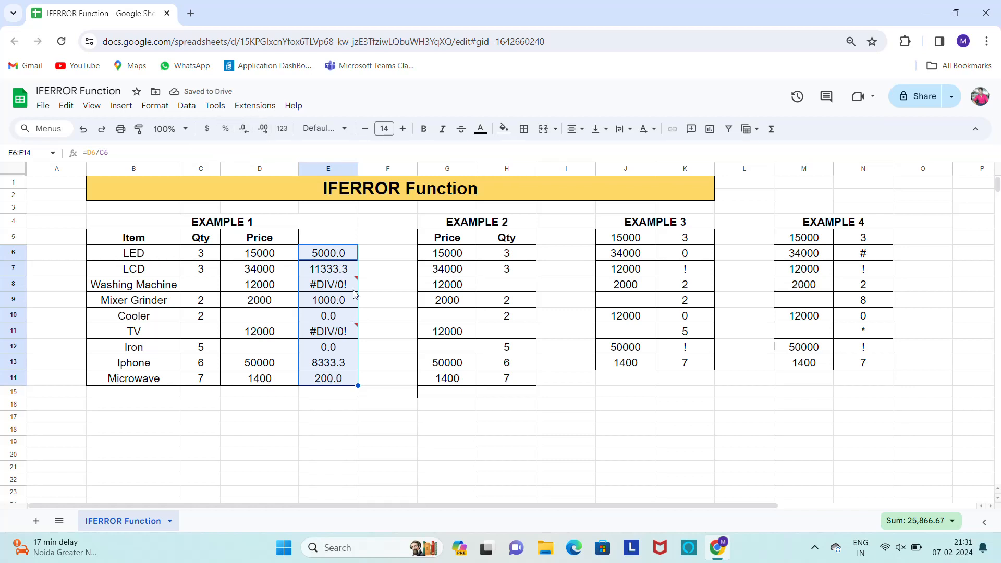
mouse_move(354, 289)
Wrap the division in E6 in the IFERROR function, making it =iferror(D6/C6)
click(380, 259)
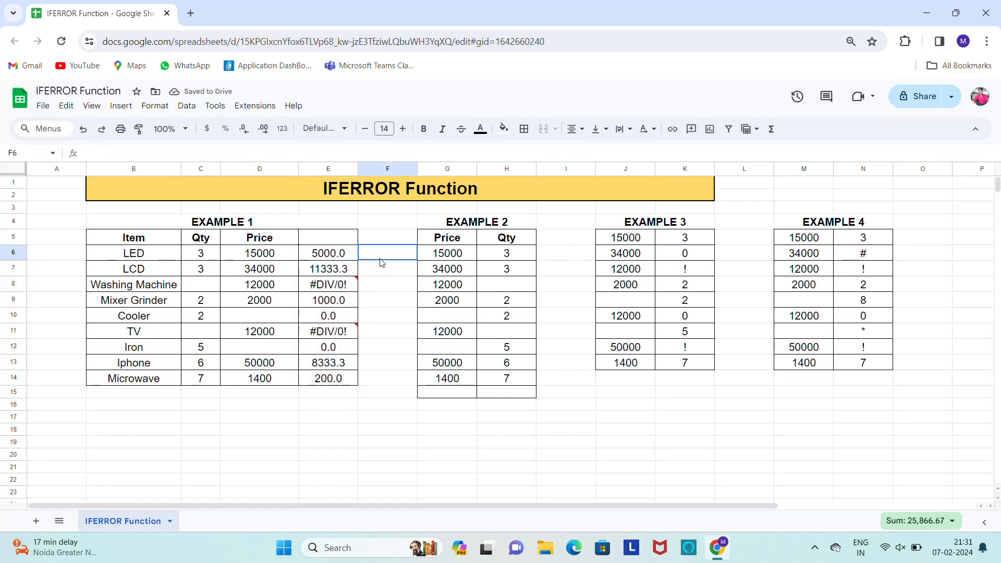
key(Left)
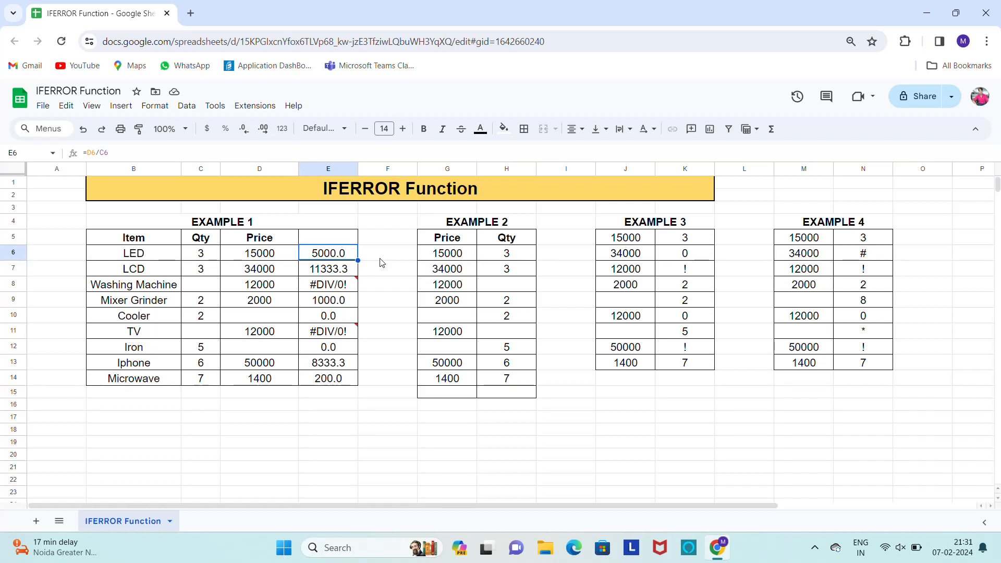
key(F2)
key(Left)
key(Left)
key(Left)
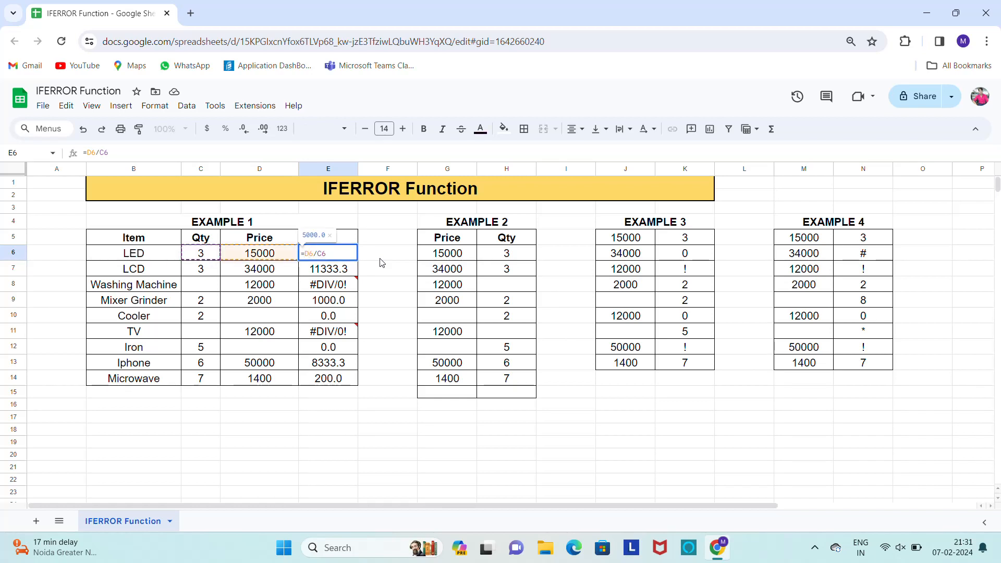
text(iferror)
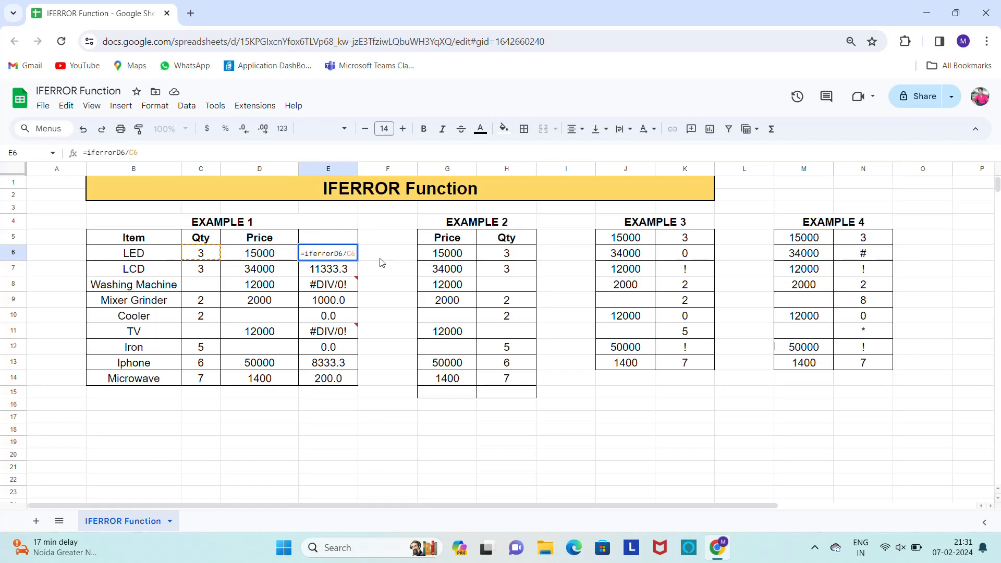
text(()
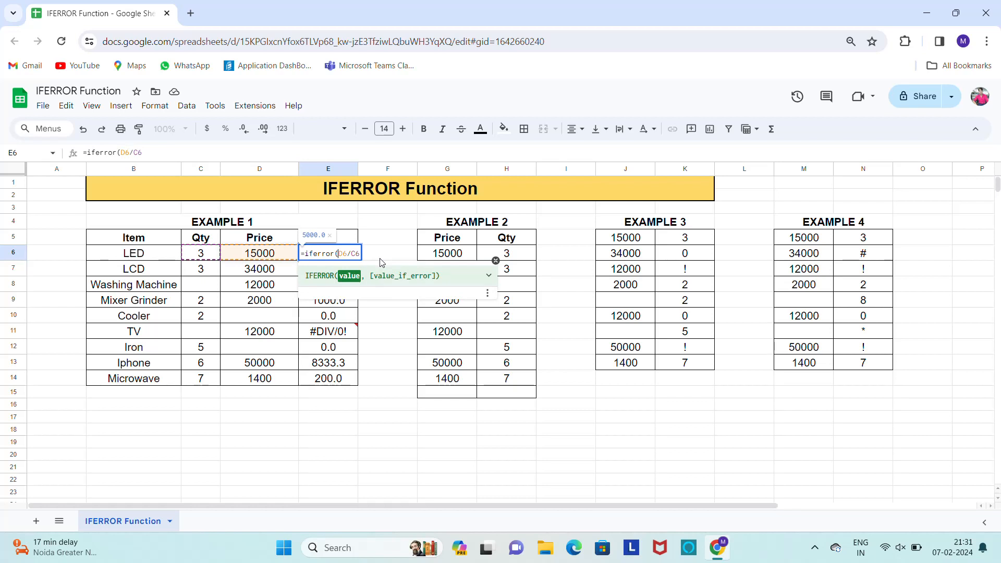
key(Return)
Copy the IFERROR formula from E6 over the whole result range down to E14
key(Up)
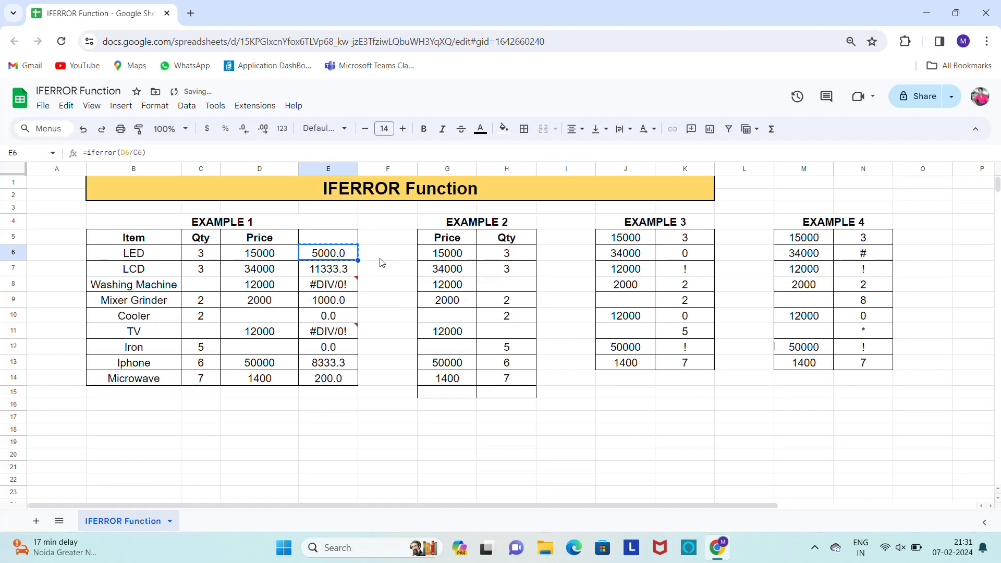
key(ctrl+shift+Down)
key(ctrl+v)
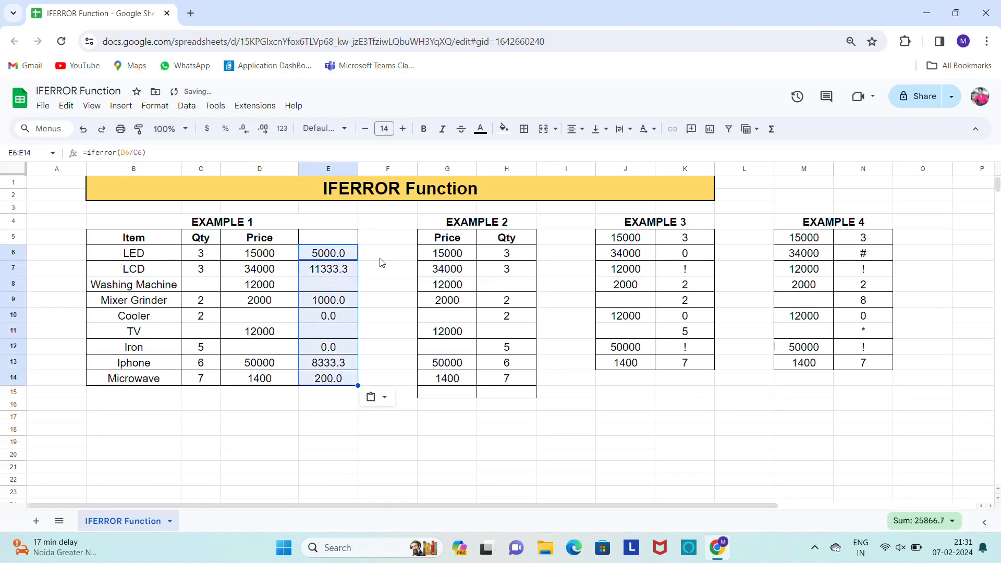
Check the copied IFERROR formulas in E7, E8 and E11 for the LCD, Washing Machine and TV rows
key(Down)
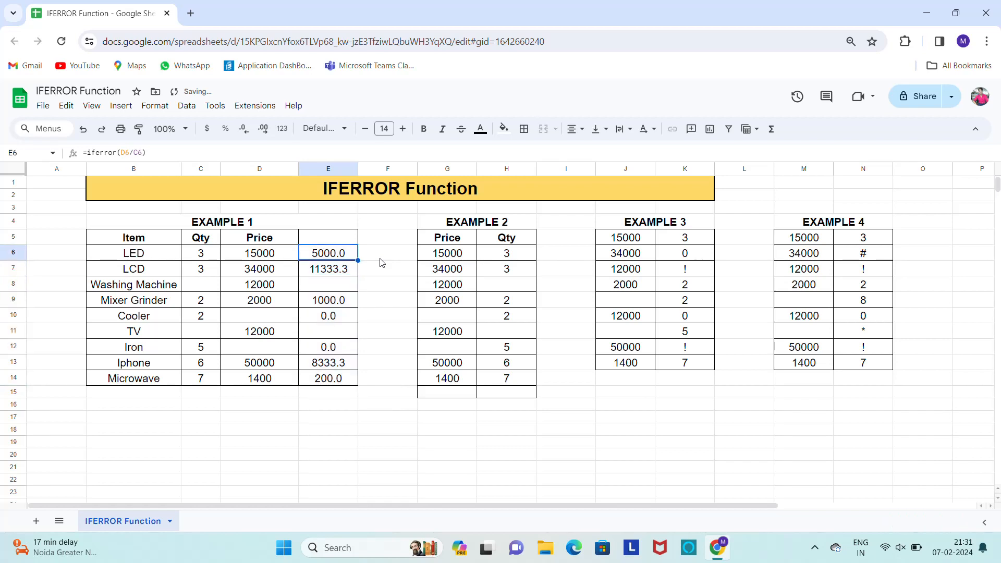
key(Down)
key(Up)
key(Up)
key(Down)
key(Down)
key(F2)
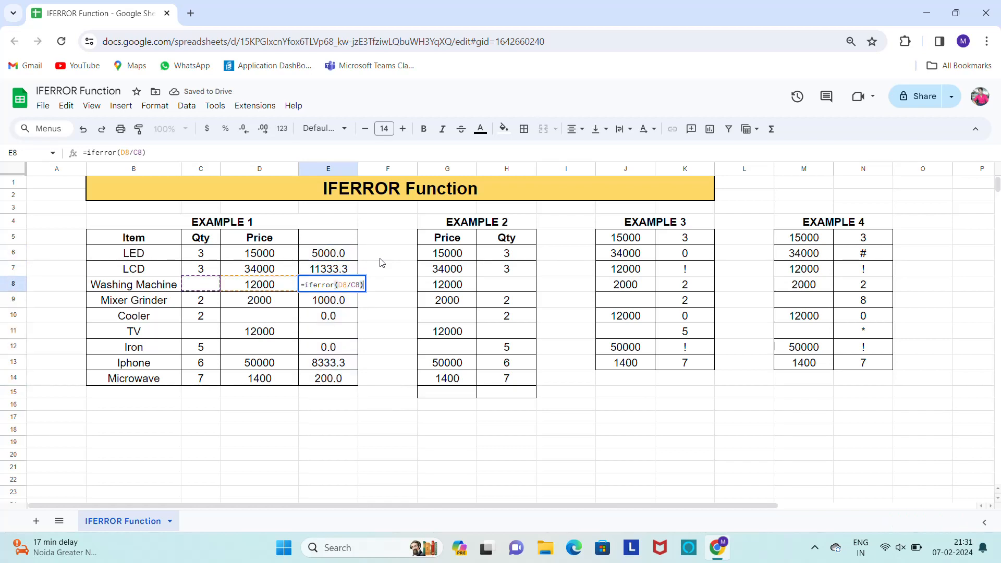
key(Escape)
key(Down)
key(Down)
key(Down)
key(F2)
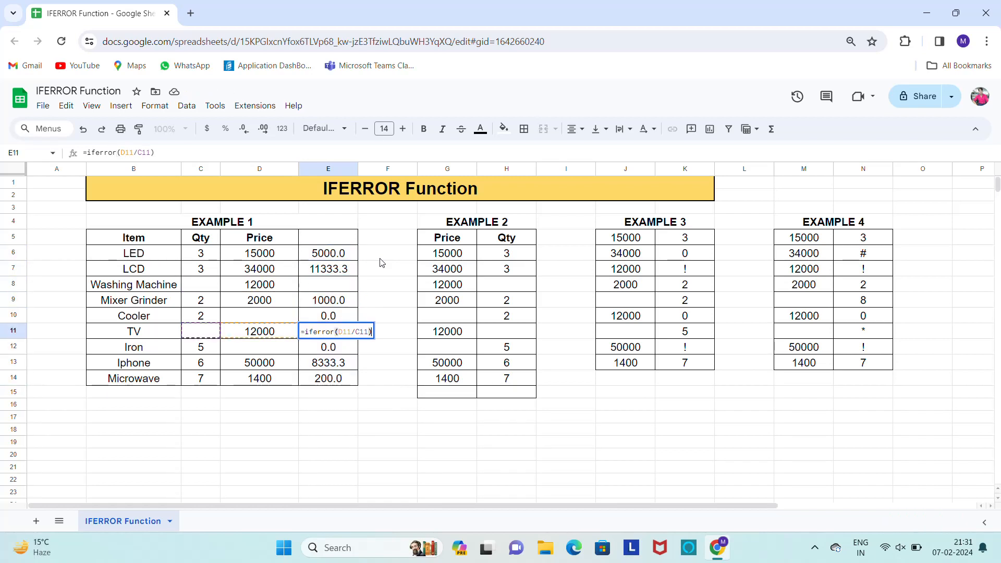
key(Escape)
key(Down)
key(Down)
key(Up)
key(Up)
key(Up)
key(Up)
key(Up)
key(Up)
key(Up)
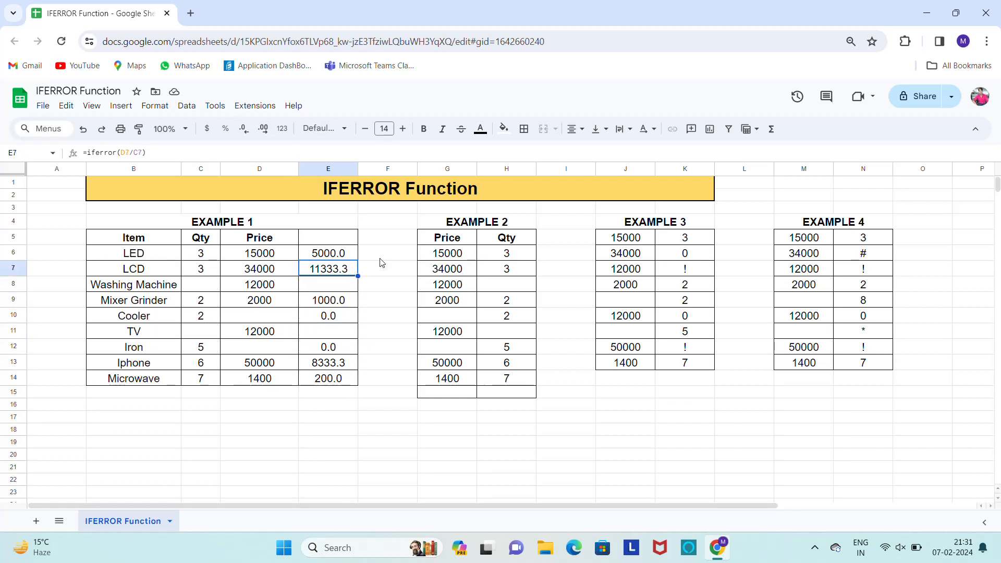
key(F2)
key(Escape)
key(Down)
key(Up)
Enter a formula in I6 beside Example 2 that divides the quantity in H6 by the price in G6
key(Right)
key(Right)
key(Right)
key(Right)
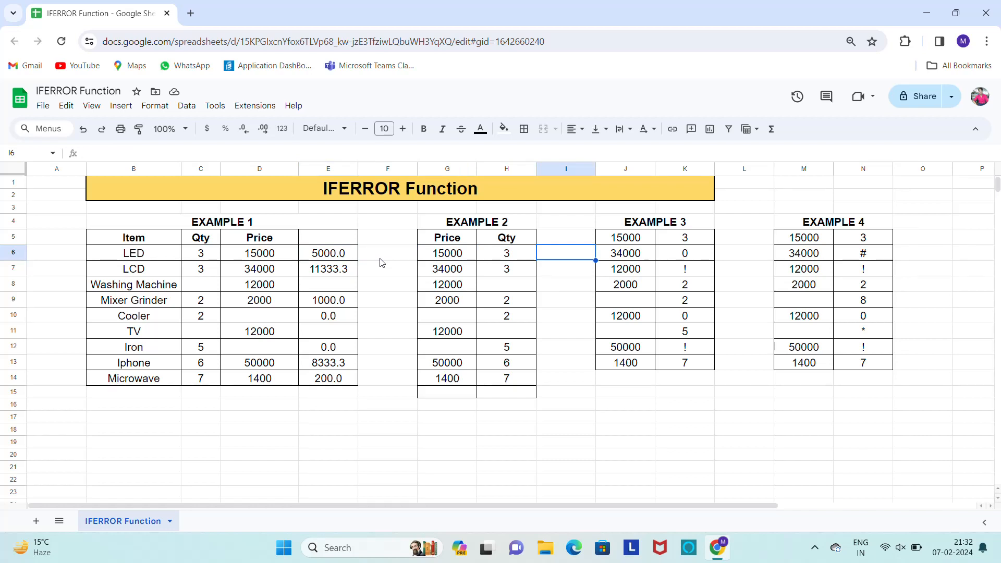
text(=)
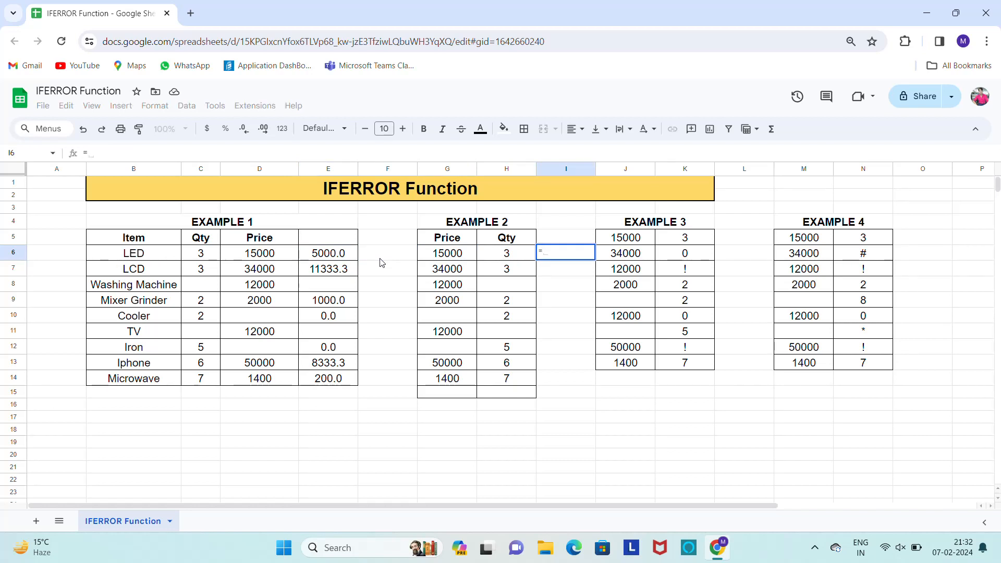
key(Left)
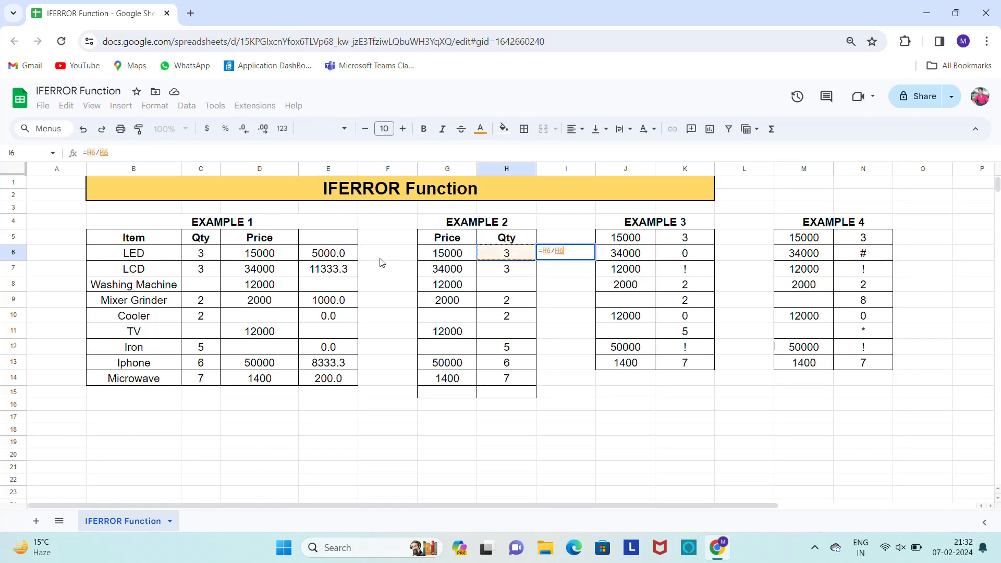
text(/)
key(Left)
key(Left)
key(Return)
Copy the division formula from I6 over the Example 2 result cells down to I14
key(Up)
key(ctrl+c)
key(Left)
key(Left)
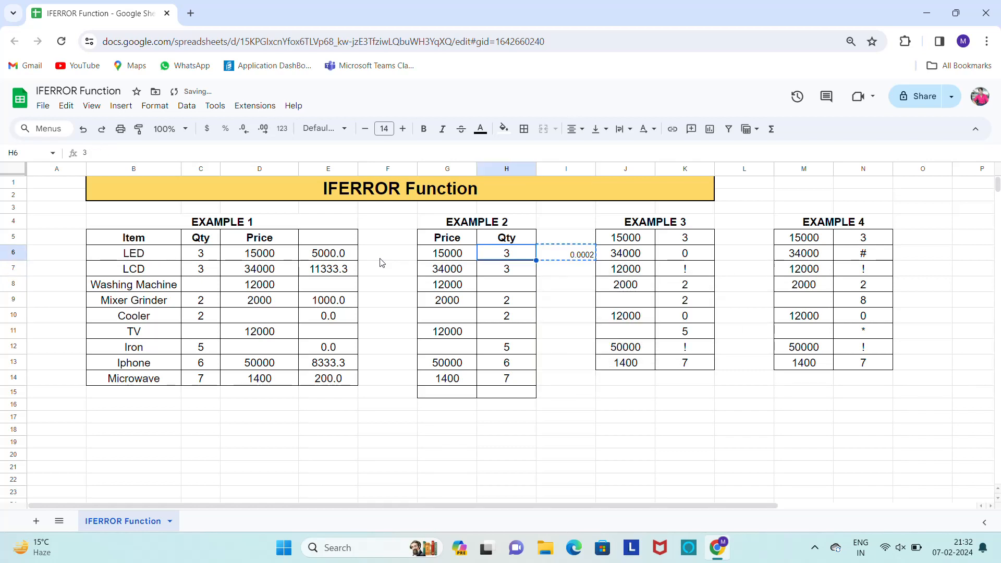
key(Down)
key(Down)
key(Down)
key(Down)
key(Down)
key(Down)
key(Down)
key(Down)
key(Right)
key(Right)
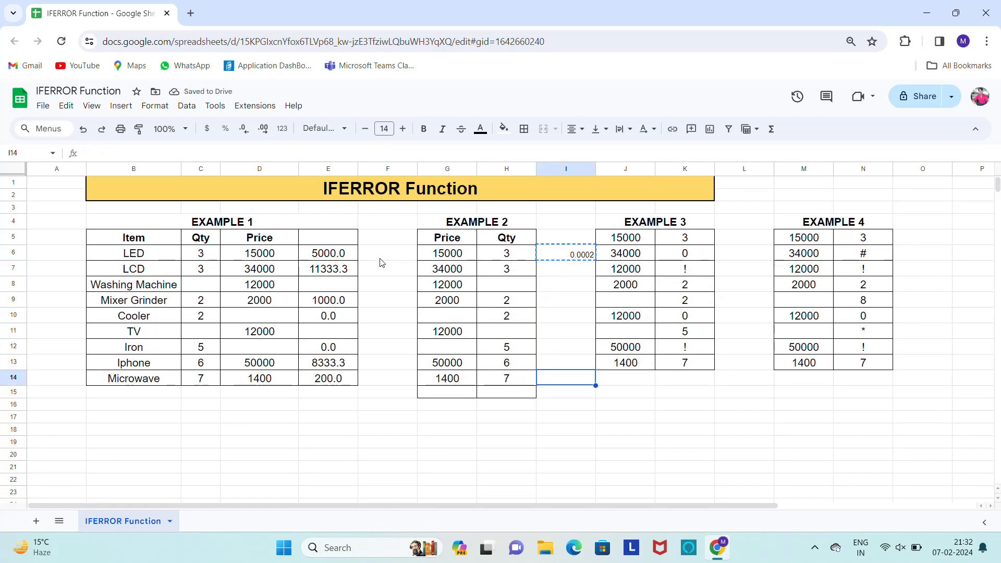
key(ctrl+shift+Up)
key(ctrl+v)
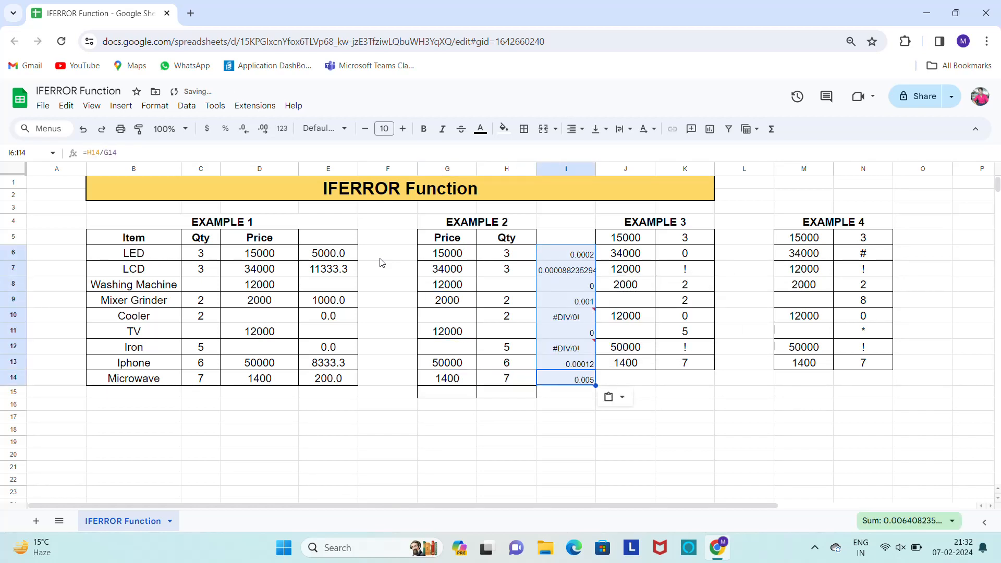
Format the Example 2 result range I5:I14 with font size 13 and centered alignment
key(ctrl+Up)
key(Up)
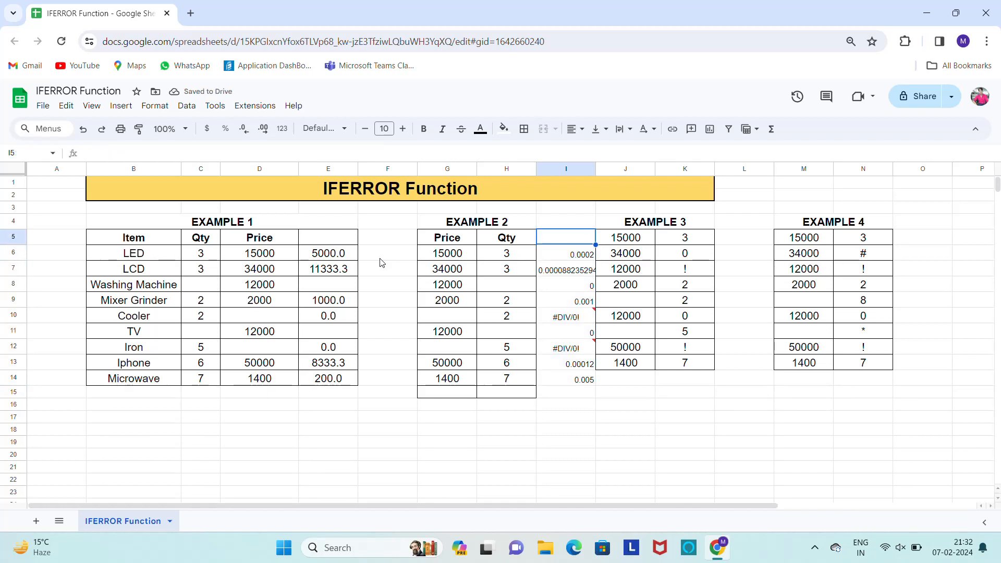
key(ctrl+shift+Down)
key(ctrl+shift+Down)
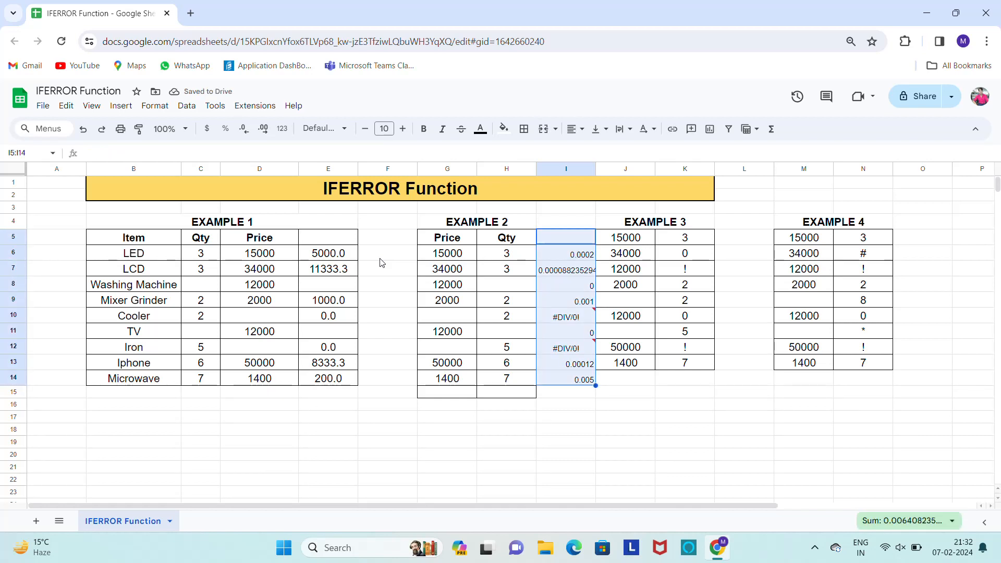
click(403, 129)
click(403, 129)
click(403, 129)
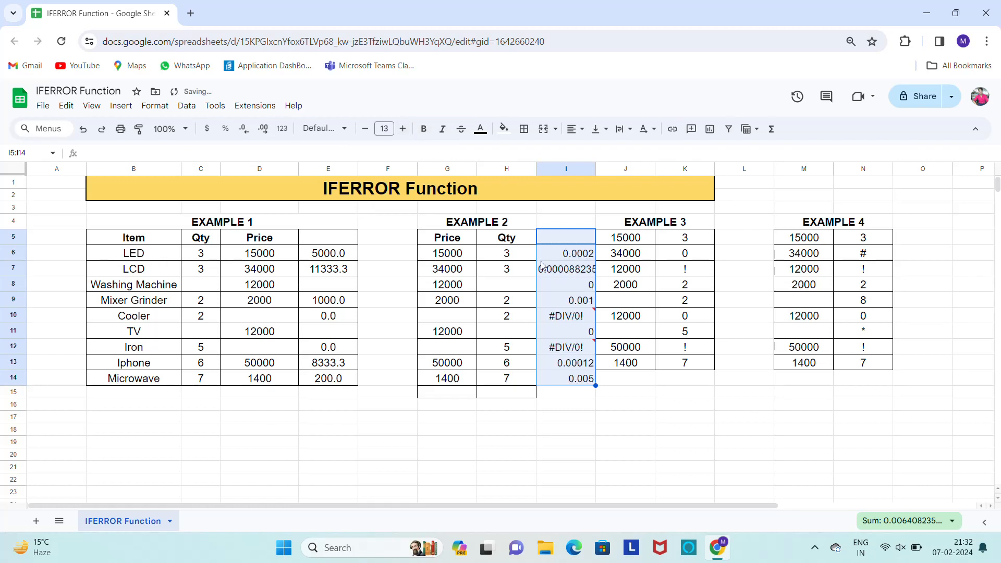
key(ctrl+shift+e)
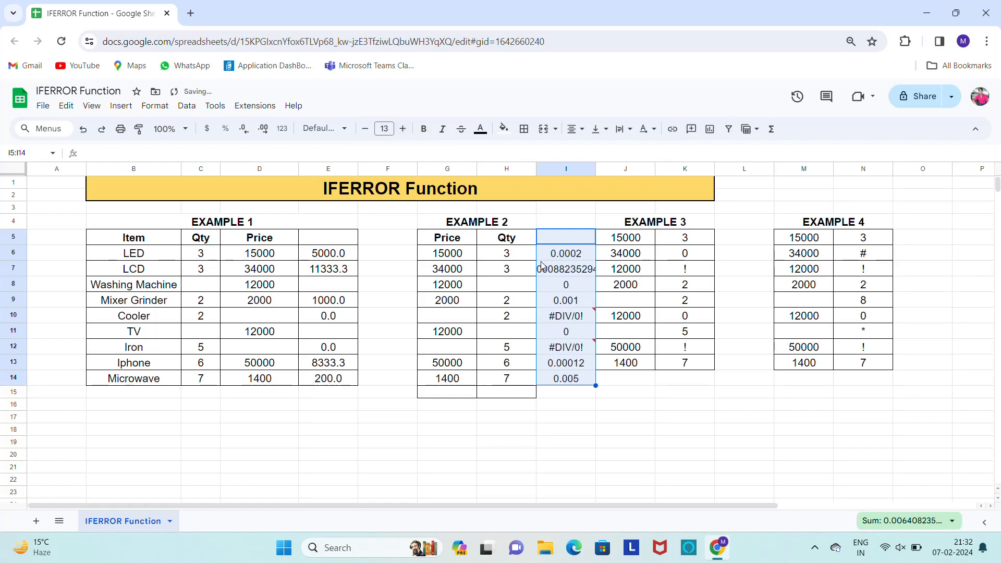
Try to wrap the division in I6 as =ifeeor(H6/G6), and undo that entry
click(565, 254)
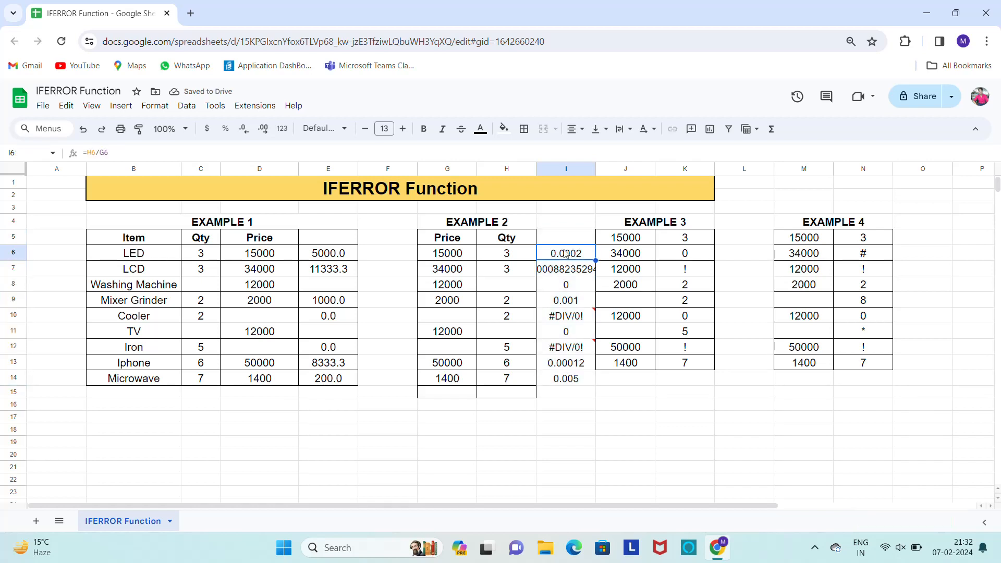
double_click(566, 254)
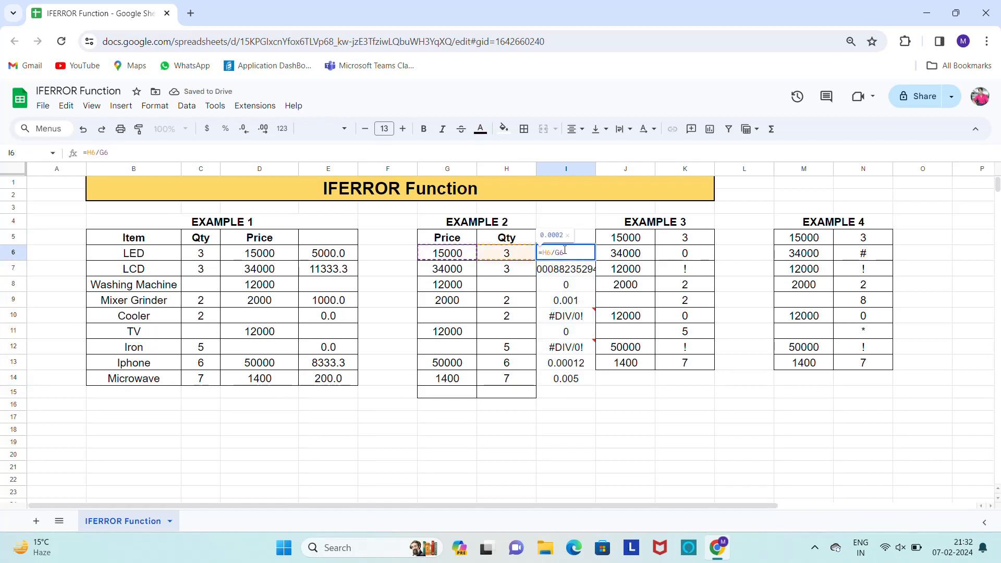
key(Left)
key(Left)
key(Left)
key(Left)
key(Left)
text(ifeeor)
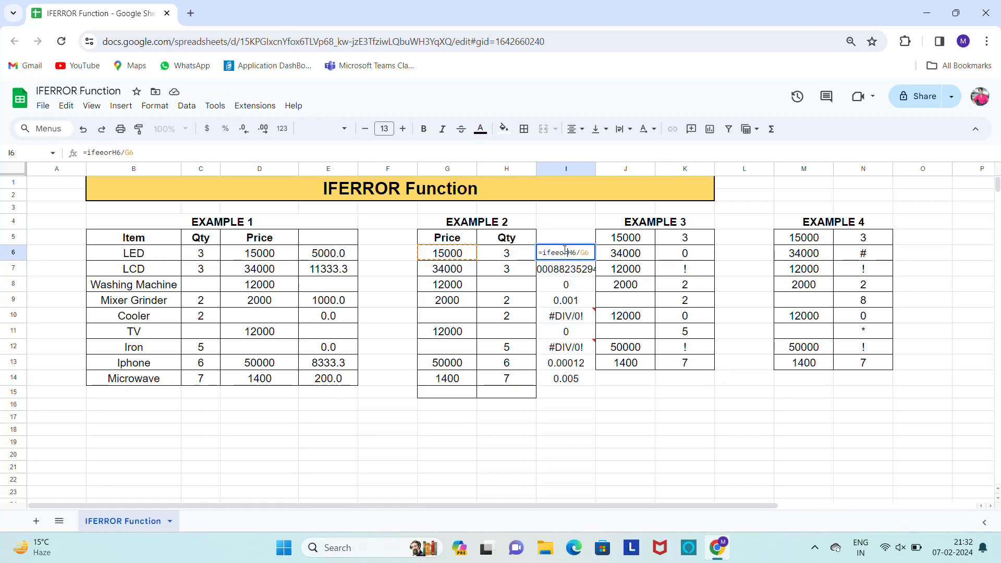
text(()
key(Return)
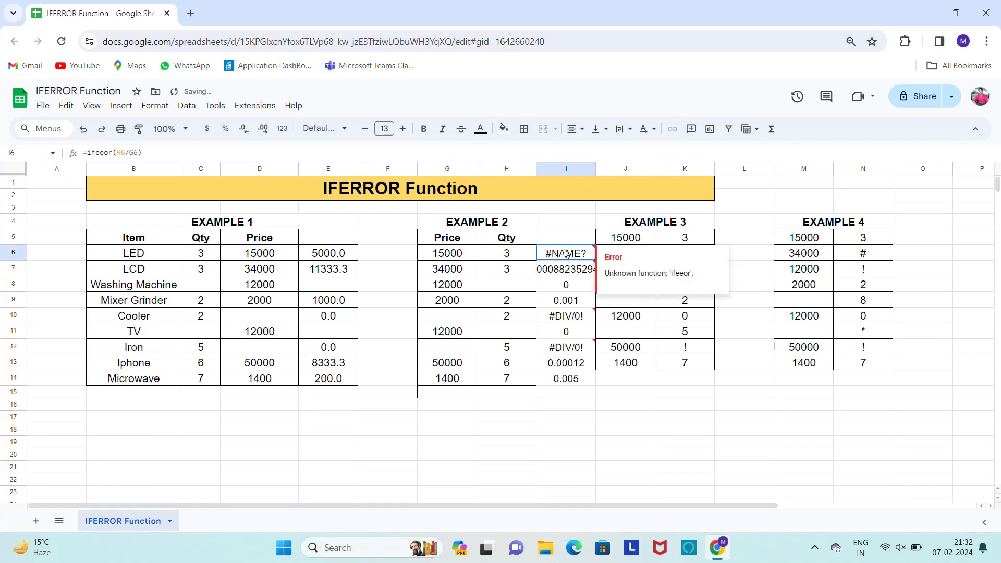
key(ctrl+z)
Wrap the division in I6 in the IFERROR function, making it =iferror(H6/G6)
double_click(564, 252)
key(Left)
key(Left)
key(Left)
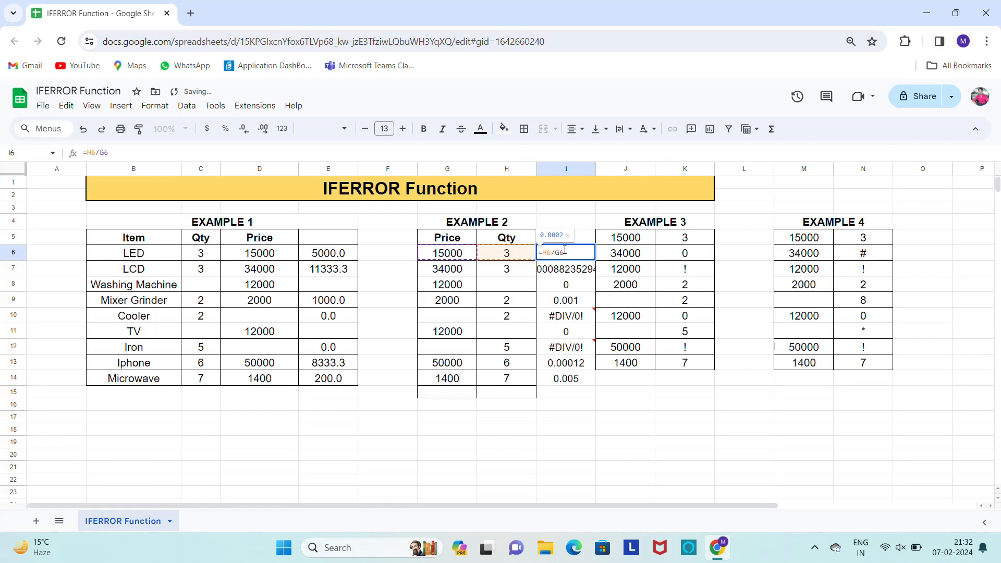
text(if)
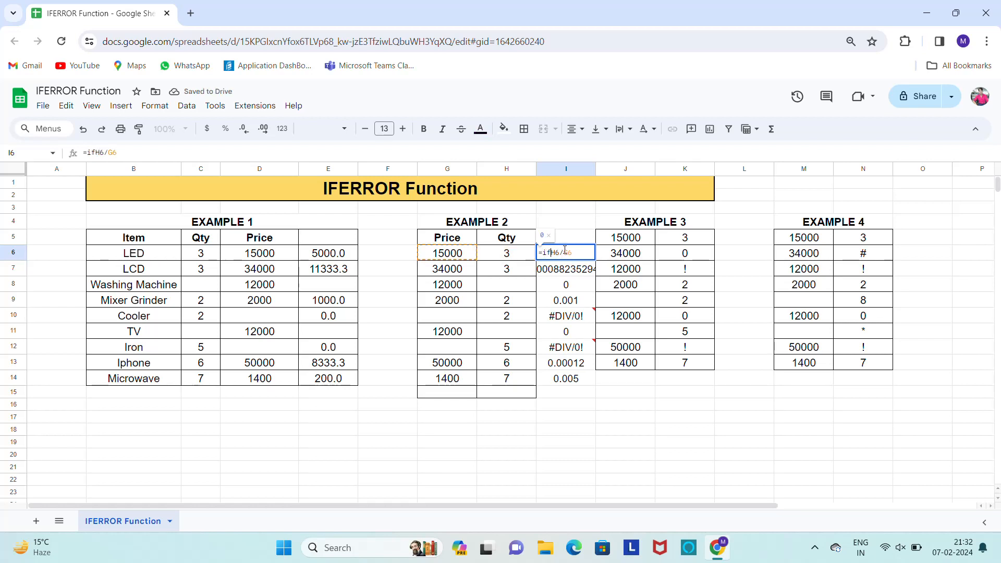
text(error)
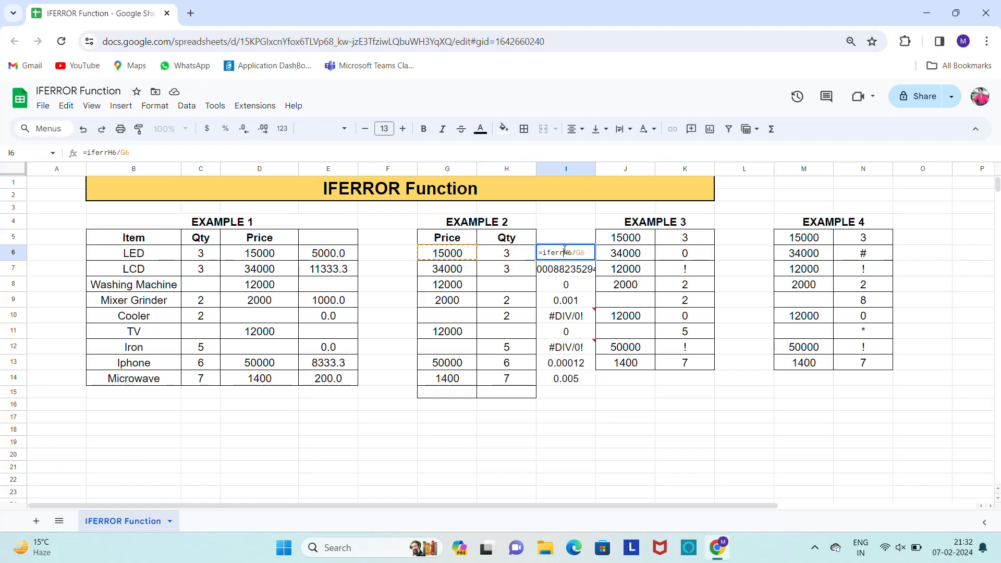
text(()
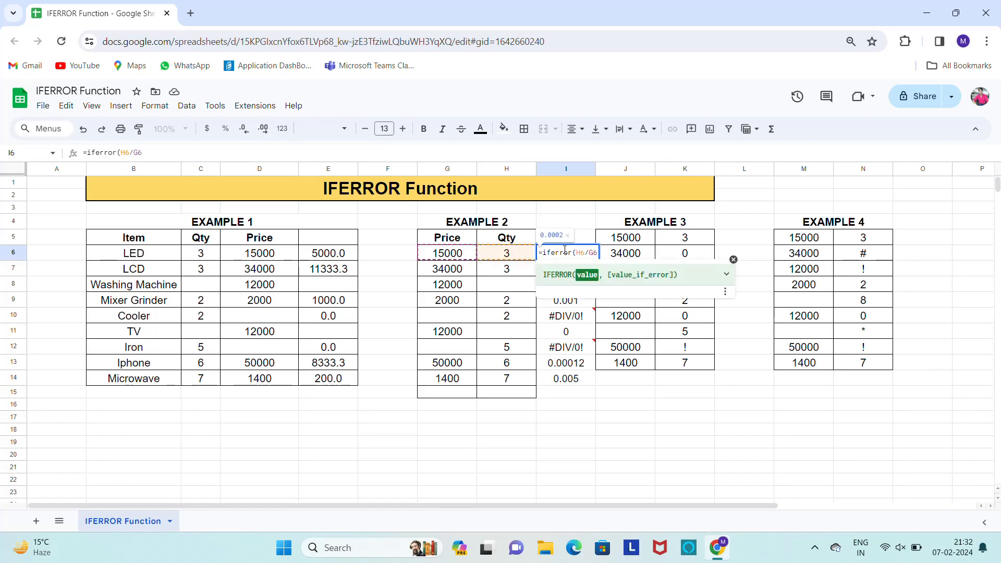
key(Return)
Fill the IFERROR formula from I6 over the Example 2 results in I6:I14
click(566, 254)
key(ctrl+shift+Down)
key(ctrl+v)
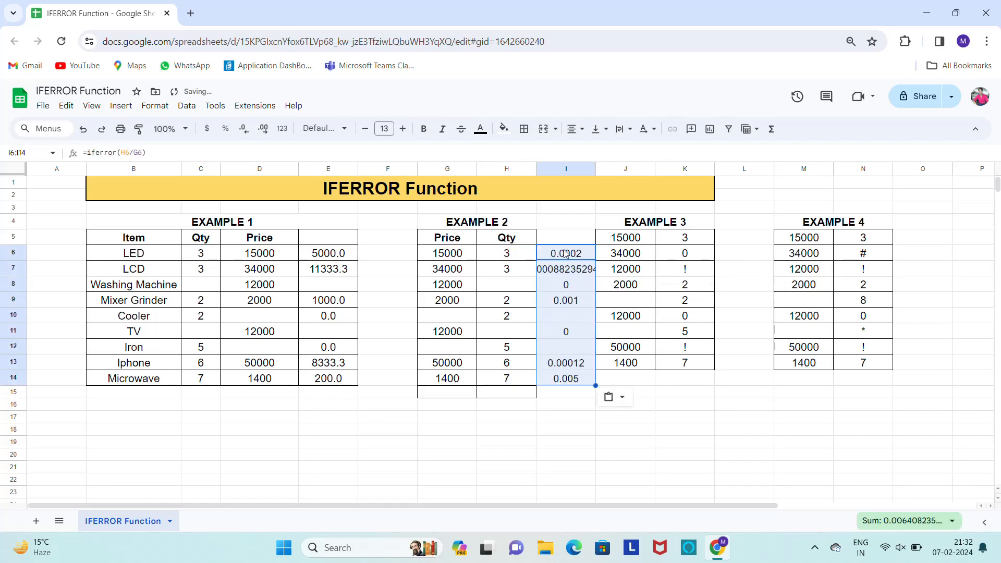
Enter a SUM formula for the range J5:K13 in J14 below Example 3 and center the cell
key(Right)
key(Right)
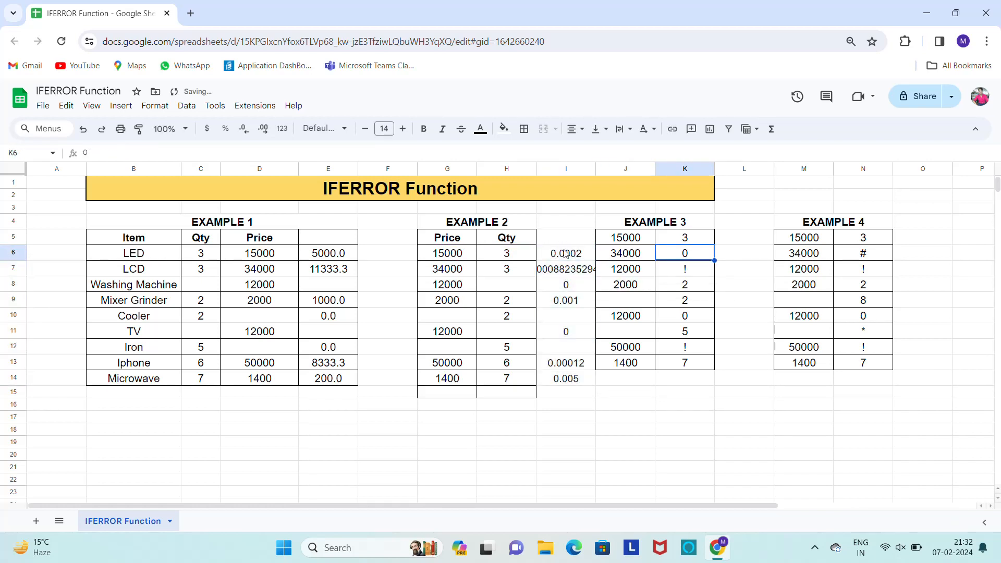
key(Up)
key(Left)
key(Down)
key(Down)
key(Down)
key(Down)
key(Down)
key(Down)
key(Down)
key(Down)
key(Down)
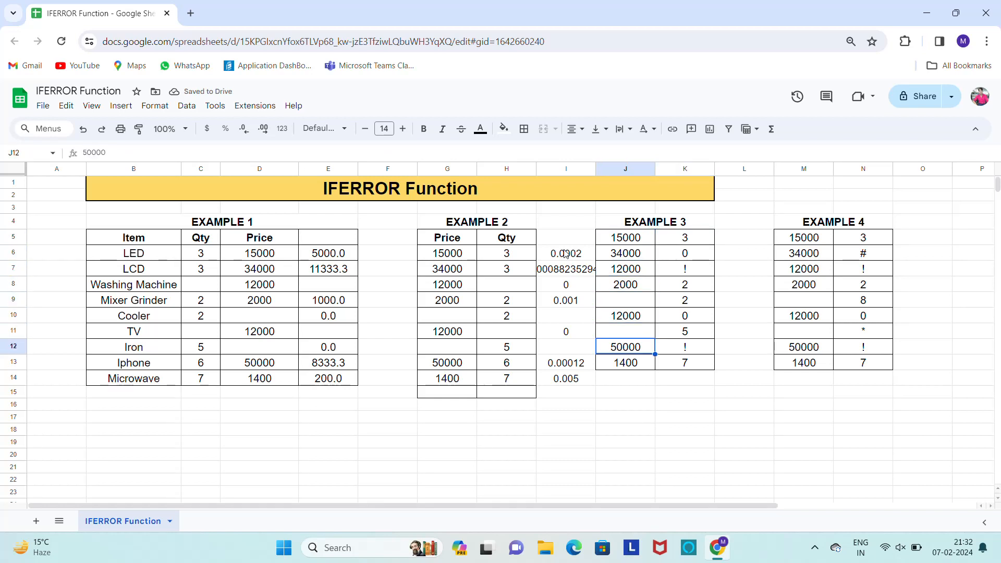
text(=SUM()
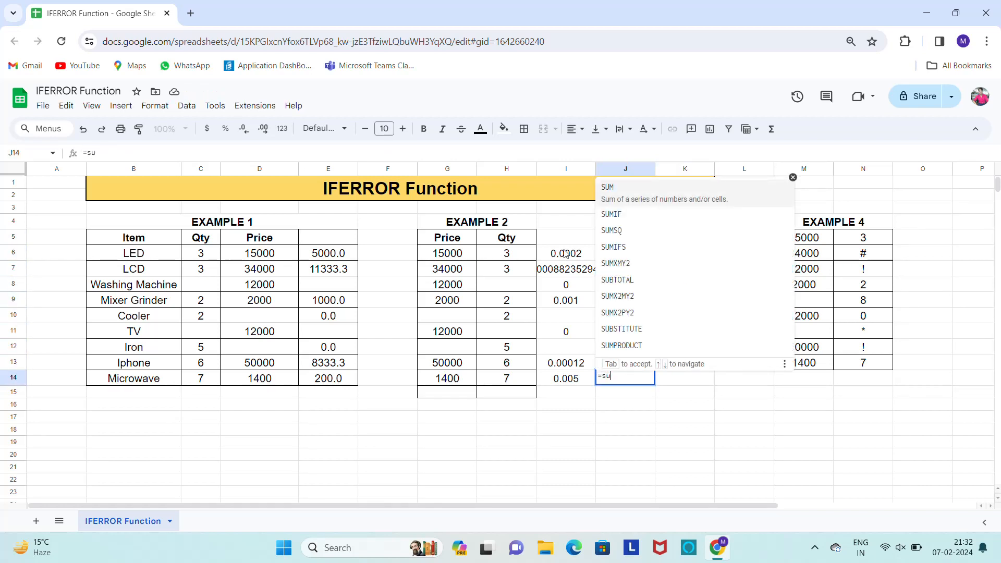
key(Up)
key(Up)
key(Up)
key(Up)
key(Up)
key(Up)
key(Up)
key(Up)
key(Up)
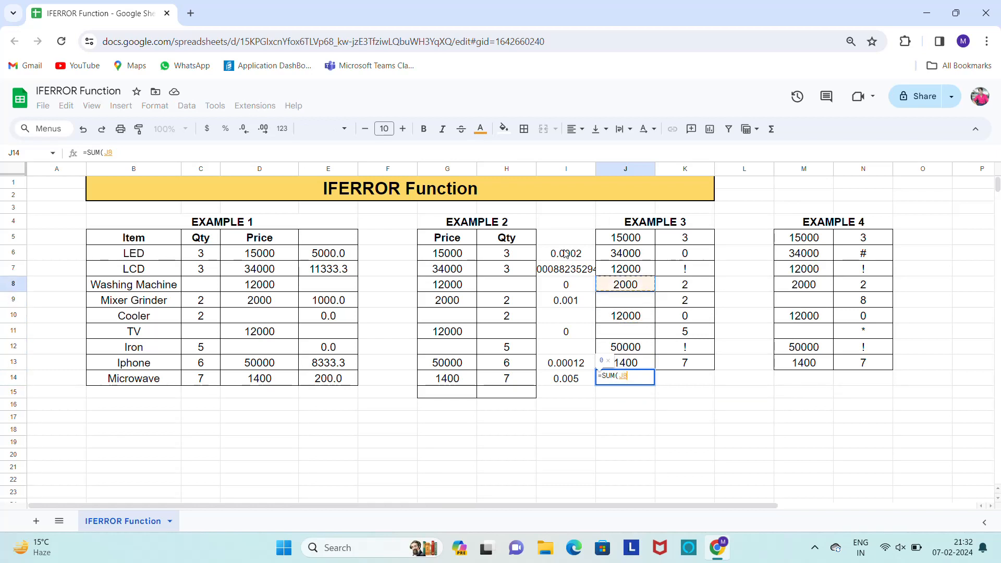
key(shift+Right)
key(shift+Down)
key(shift+Down)
key(shift+Down)
key(shift+Down)
key(shift+Down)
key(shift+Down)
key(shift+Down)
key(shift+Down)
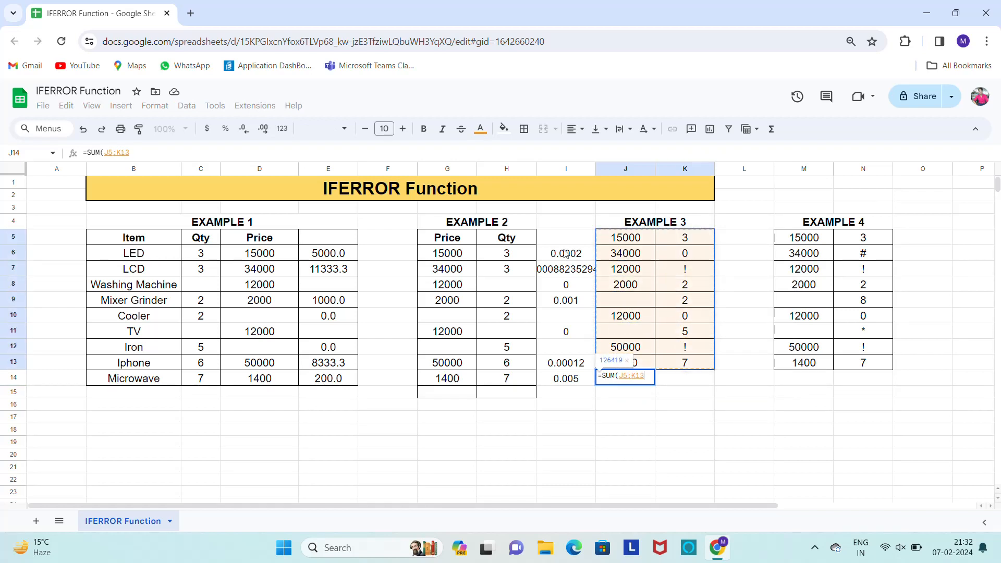
key(Return)
key(Up)
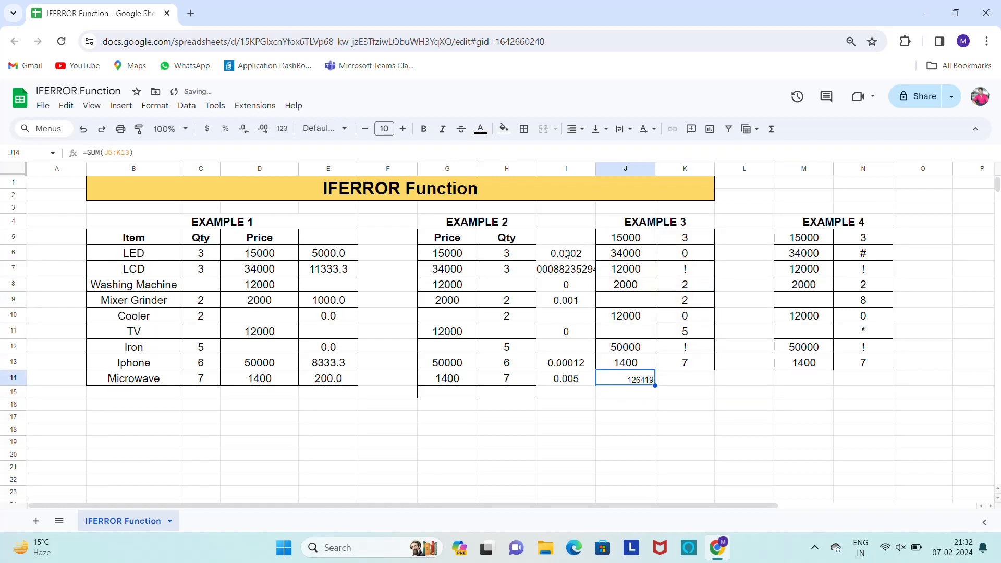
key(ctrl+shift+e)
Remove the colon from the range in the J14 formula, making it =SUM(J5K13), to provoke an error
key(F2)
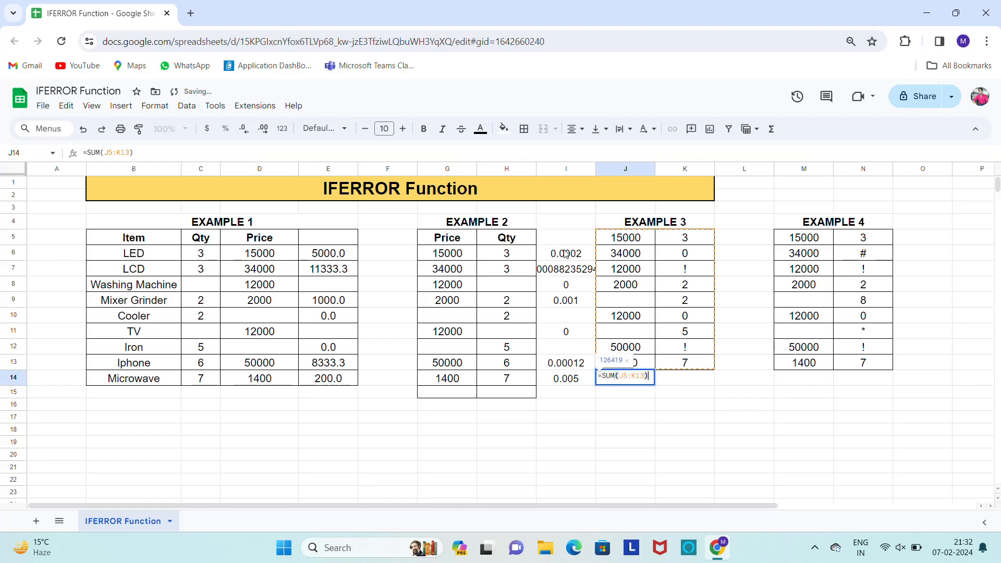
key(Right)
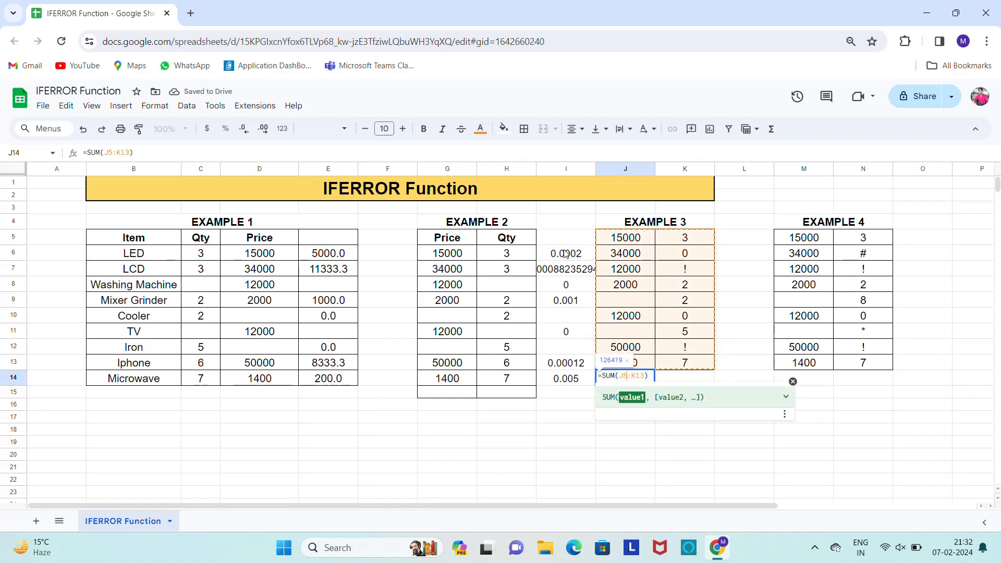
key(shift+Right)
key(BackSpace)
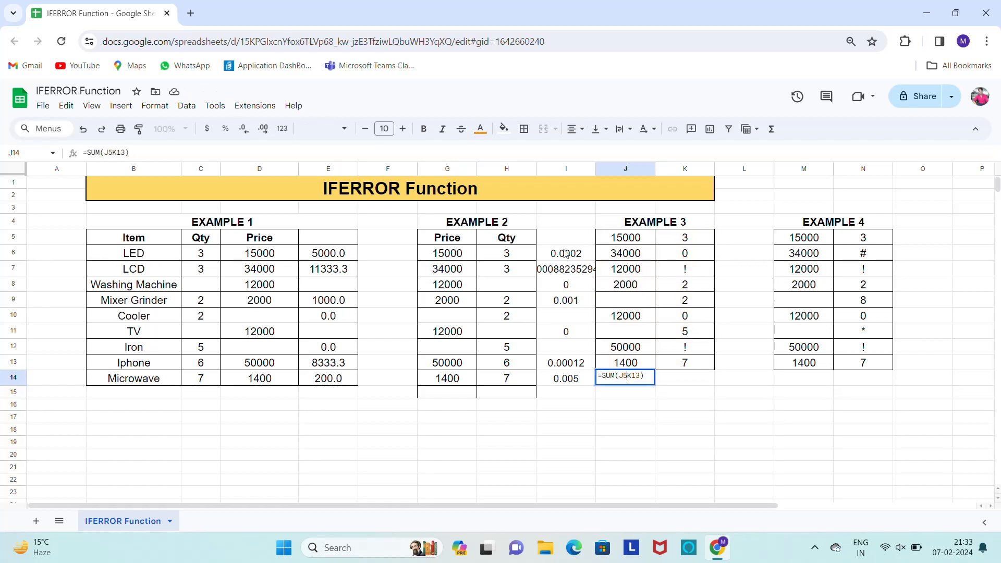
key(Return)
key(Up)
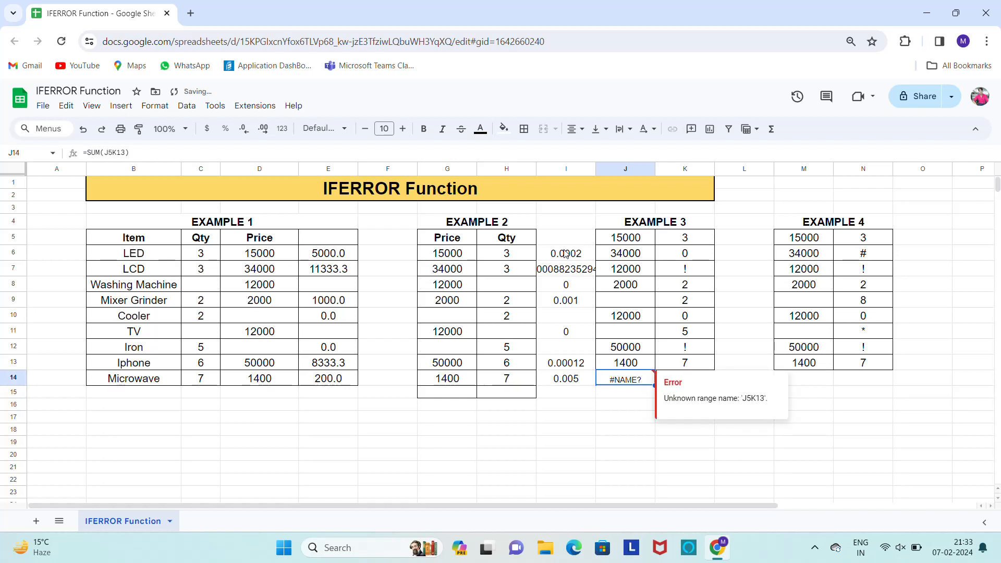
Enlarge the font of the SUM cell J14 to size 15
click(628, 241)
key(Down)
key(Down)
key(Down)
key(Down)
key(Down)
key(Down)
key(Down)
key(Down)
key(Down)
click(402, 129)
click(403, 129)
click(402, 128)
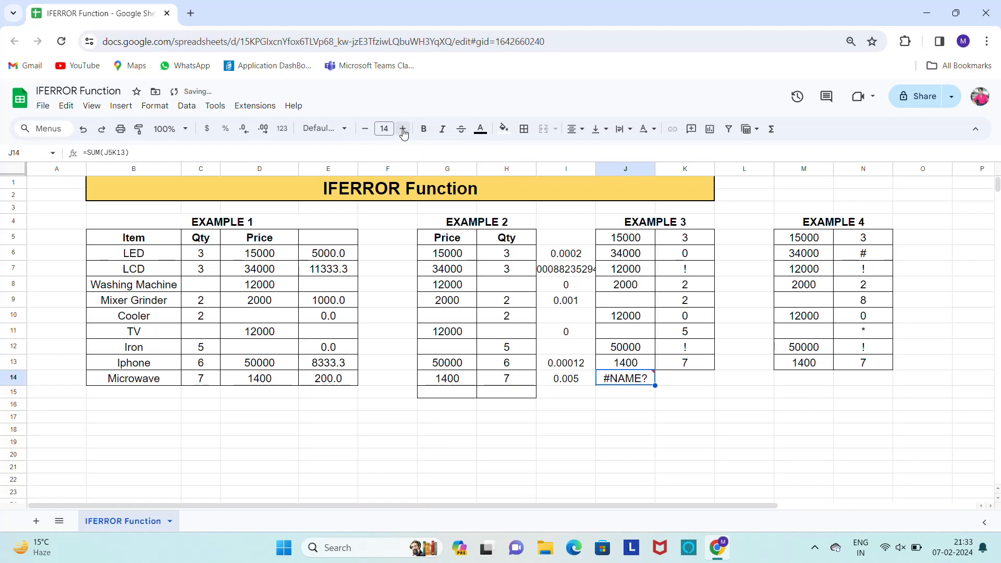
click(403, 129)
Wrap the faulty sum in J14 in the IFERROR function, making it =iferror(SUM(J5K13))
key(F2)
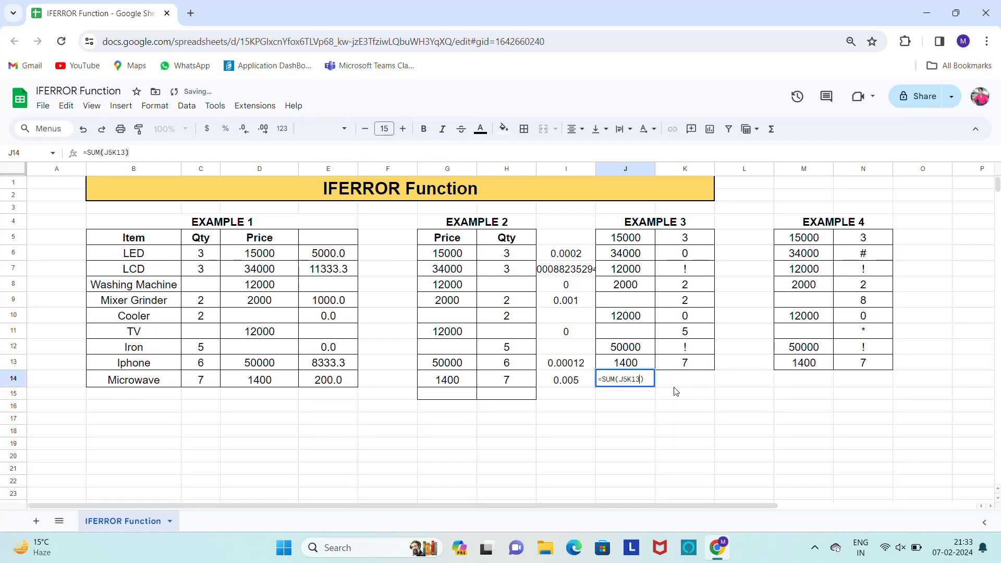
key(Left)
key(Left)
key(Left)
key(Left)
key(Left)
key(Left)
key(Left)
key(Left)
key(Left)
key(Left)
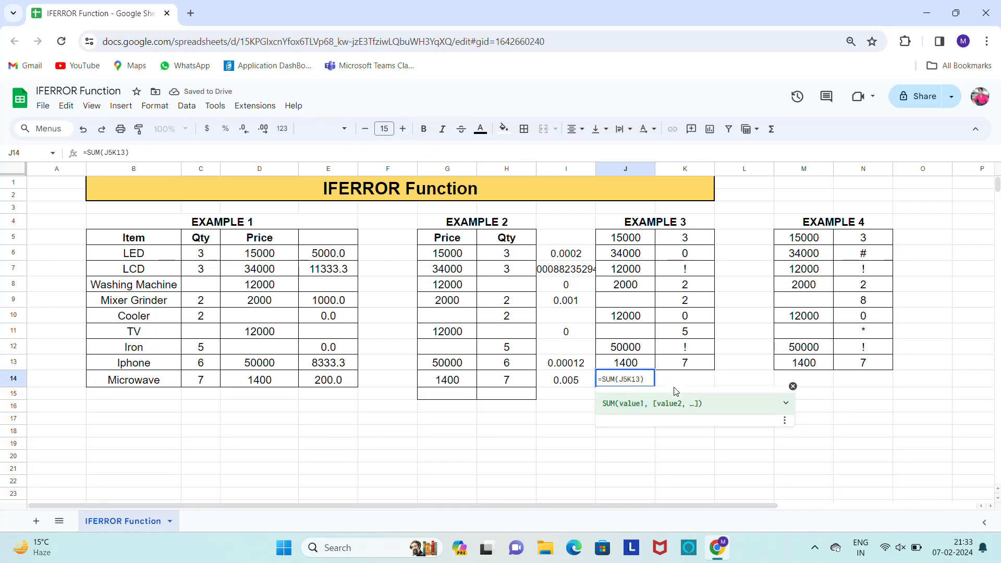
text(iferror)
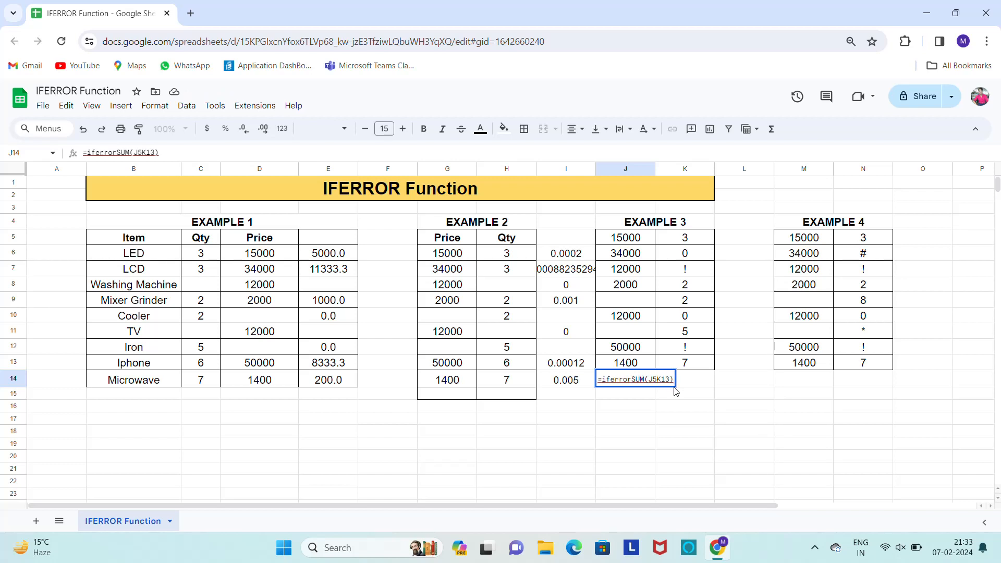
text(()
key(Escape)
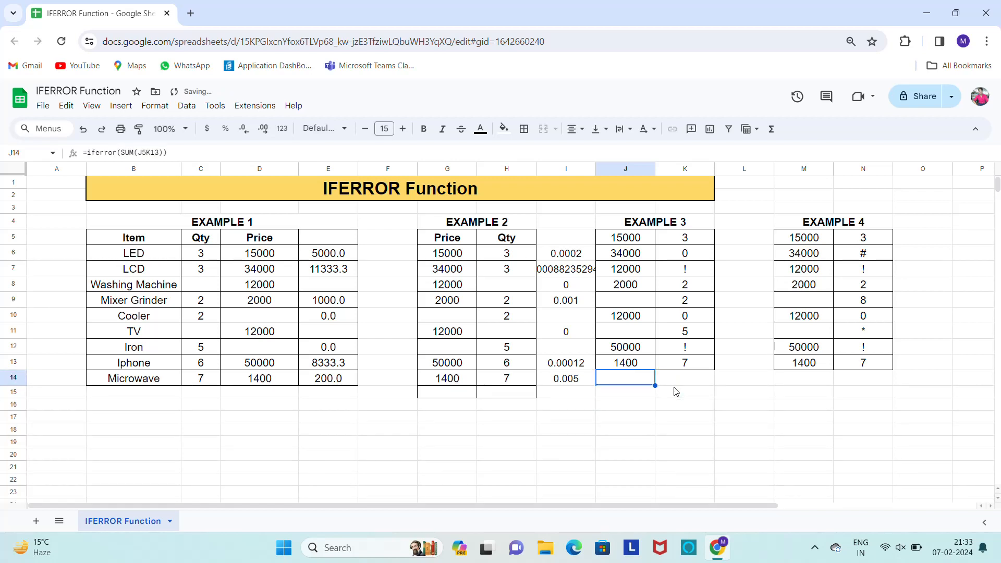
Check the result and formula of the IFERROR cell J14 below Example 3
key(Up)
key(Down)
key(Up)
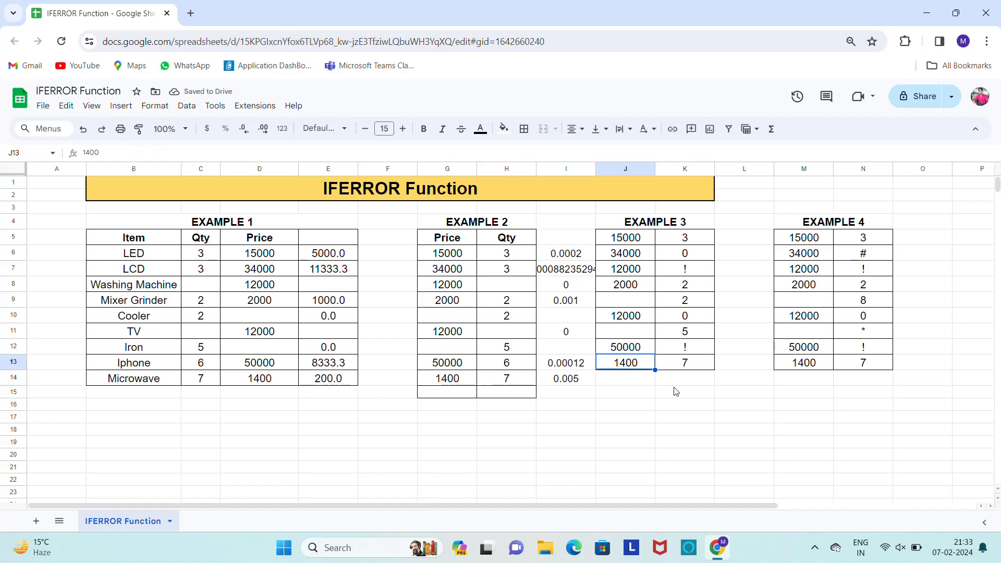
key(Down)
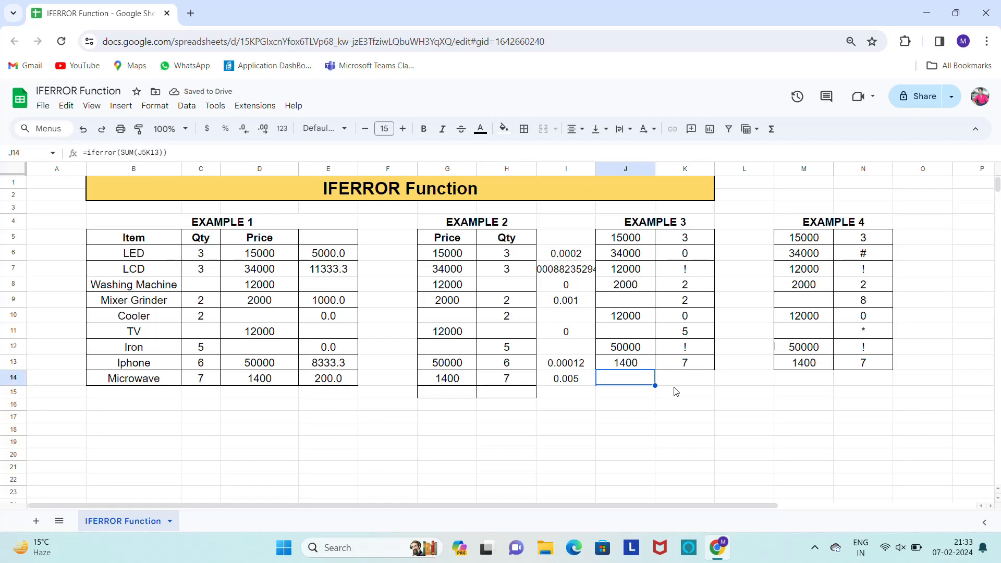
key(Left)
Examine the values and stray symbols in the two columns of the Example 4 table
key(Right)
key(Right)
key(Right)
key(Right)
key(Right)
key(Right)
key(Right)
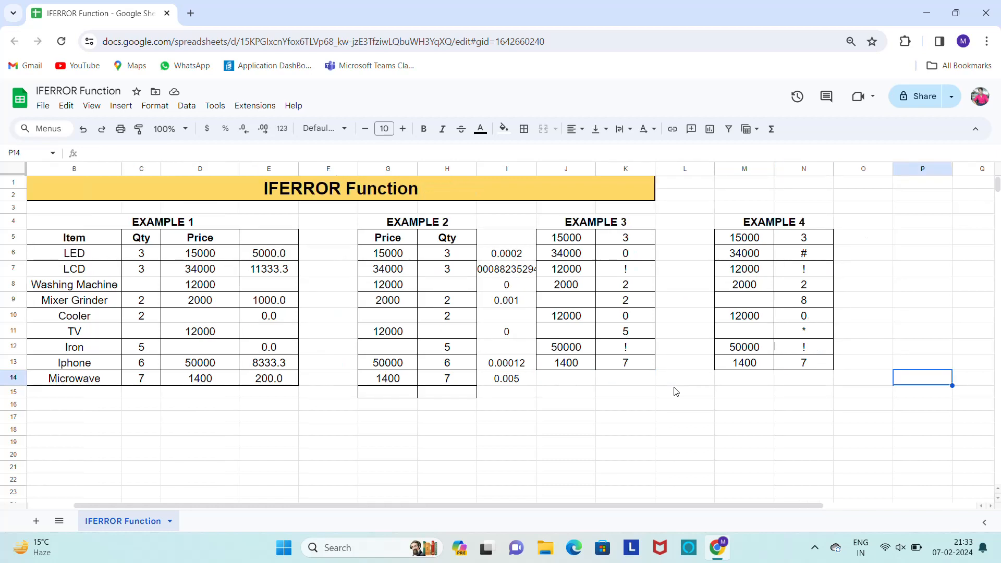
key(Right)
key(Right)
key(Left)
key(Left)
key(Left)
key(Left)
key(Up)
key(Up)
key(Up)
key(Up)
key(Up)
key(Up)
key(Up)
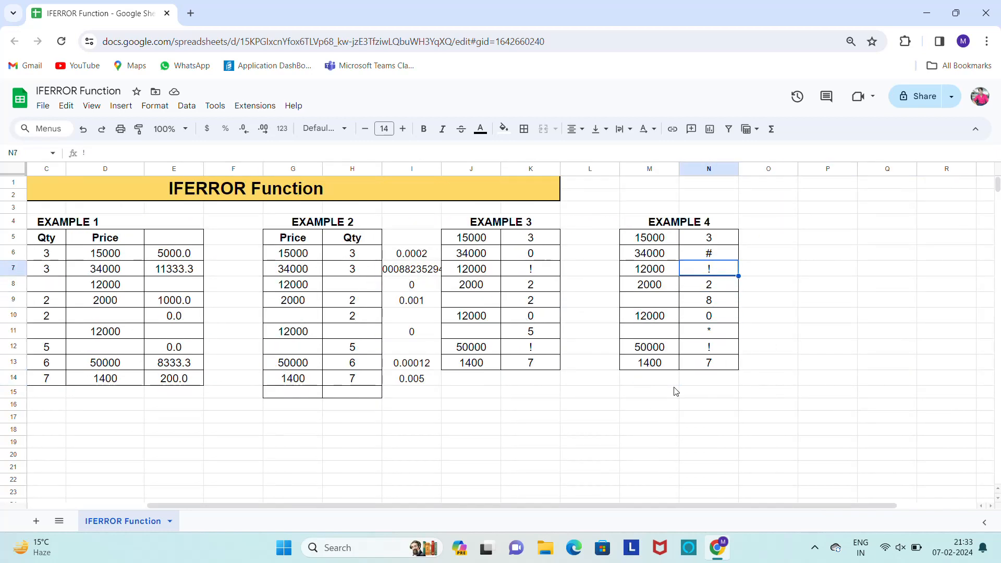
key(Up)
key(Left)
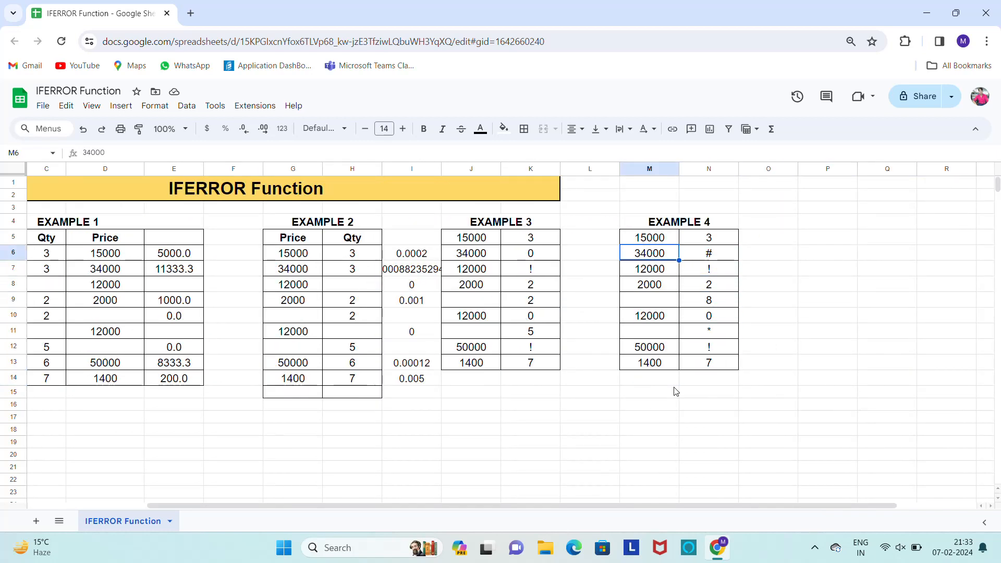
key(Right)
key(Down)
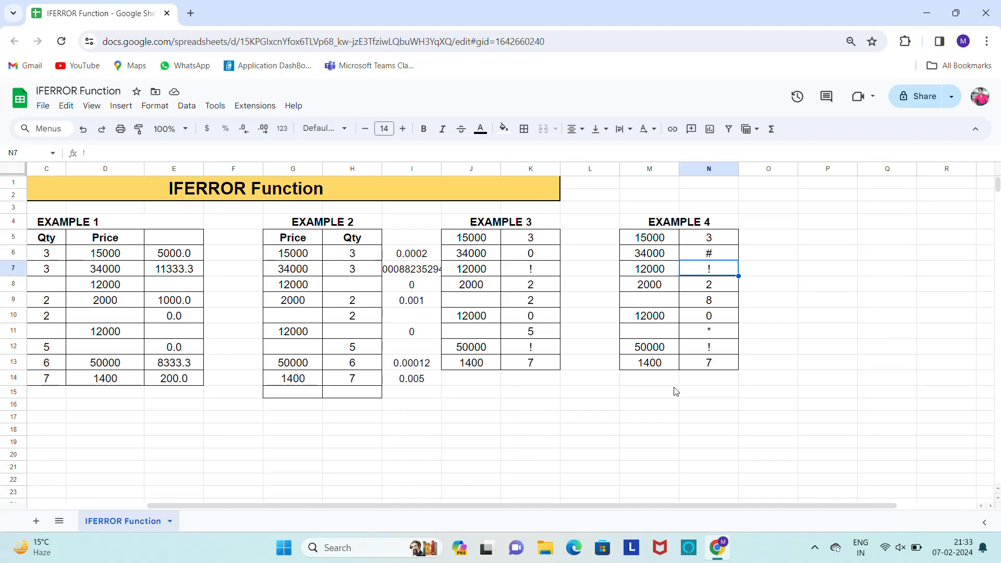
key(Up)
key(Up)
key(Up)
key(Down)
key(Down)
key(Up)
Enter the division formula =N5/M5 in O5, beside the first row of the Example 4 table
key(Right)
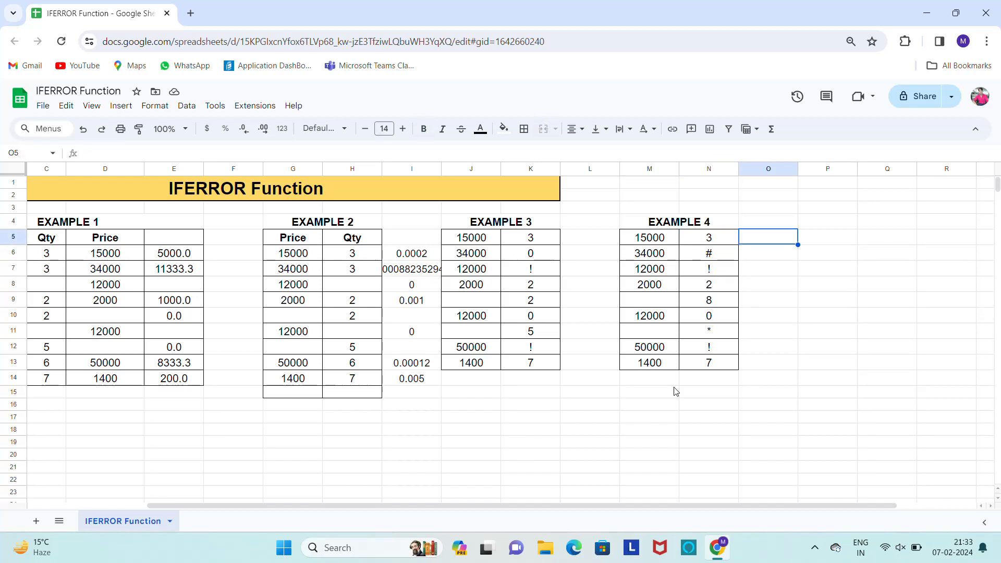
text(=)
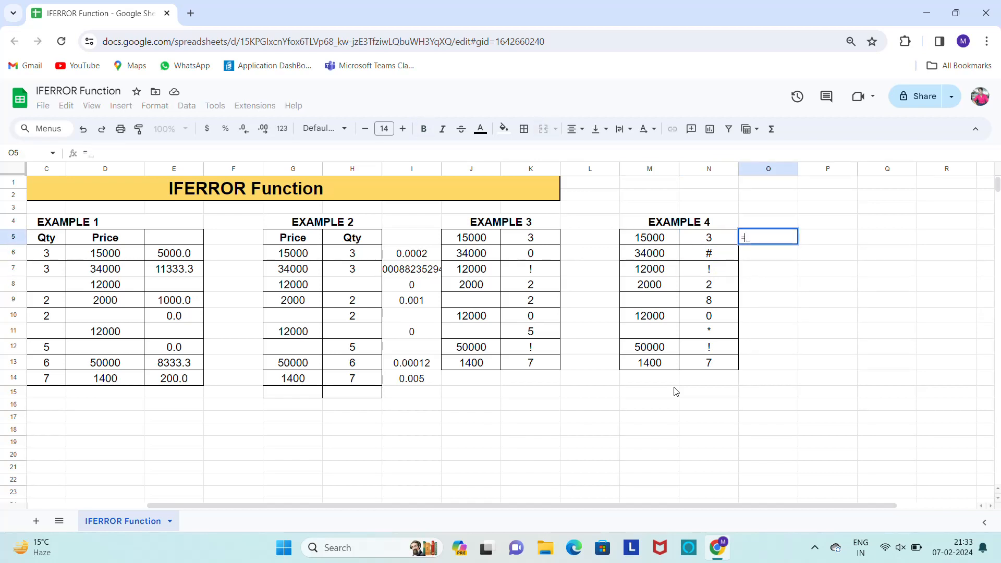
key(Left)
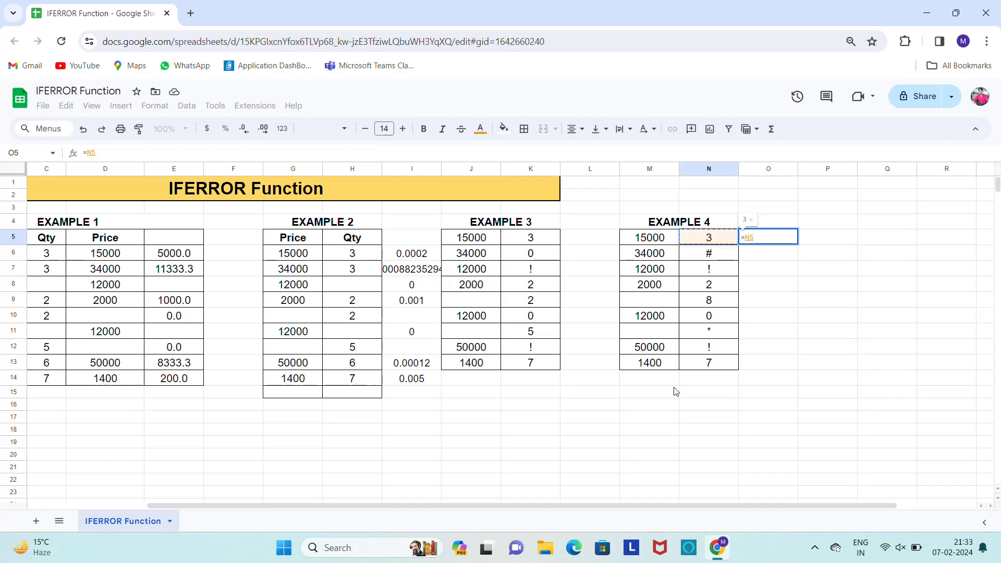
text(/)
key(Left)
key(Left)
key(Return)
Copy the O5 division formula down to O13 for all rows of Example 4
key(ctrl+c)
key(Left)
key(Left)
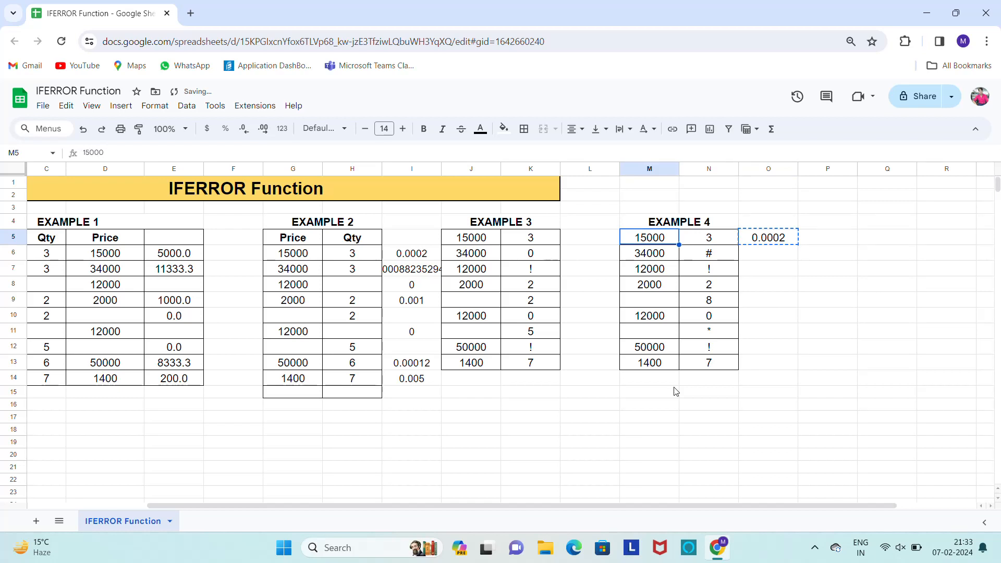
key(Down)
key(Down)
key(Down)
key(Down)
key(Down)
key(Down)
key(Down)
key(Down)
key(Right)
key(Right)
key(ctrl+shift+Up)
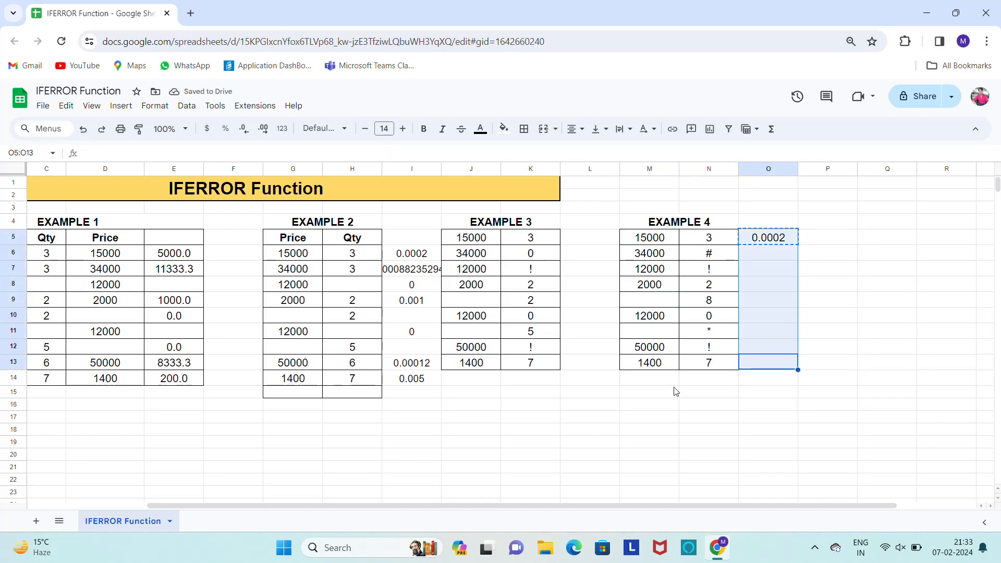
key(ctrl+v)
Wrap the O5 division in IFERROR, making it =iferror(N5/M5), and apply it down through O13
key(Up)
key(Up)
key(Up)
key(Up)
key(Up)
key(Up)
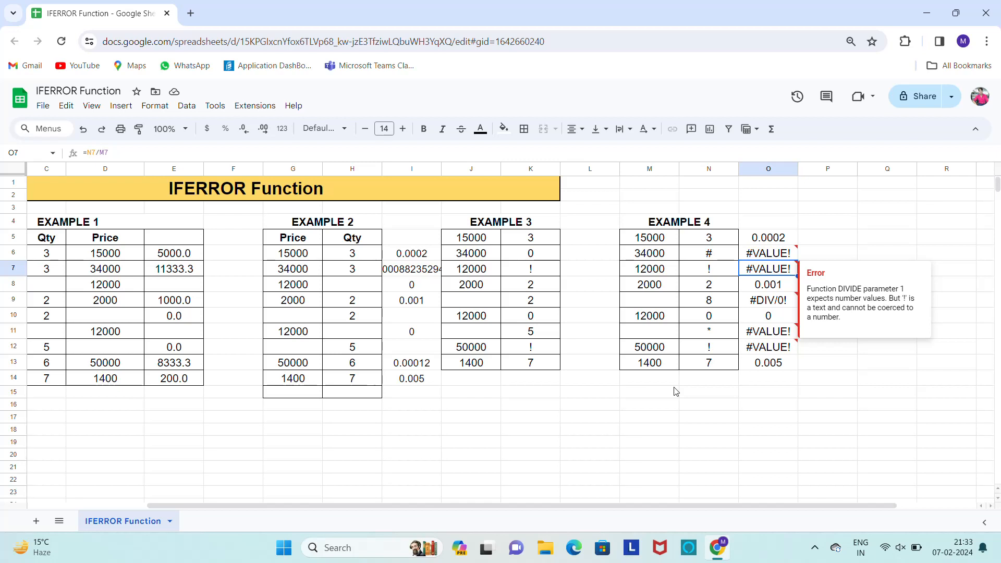
key(Up)
key(Up)
key(F2)
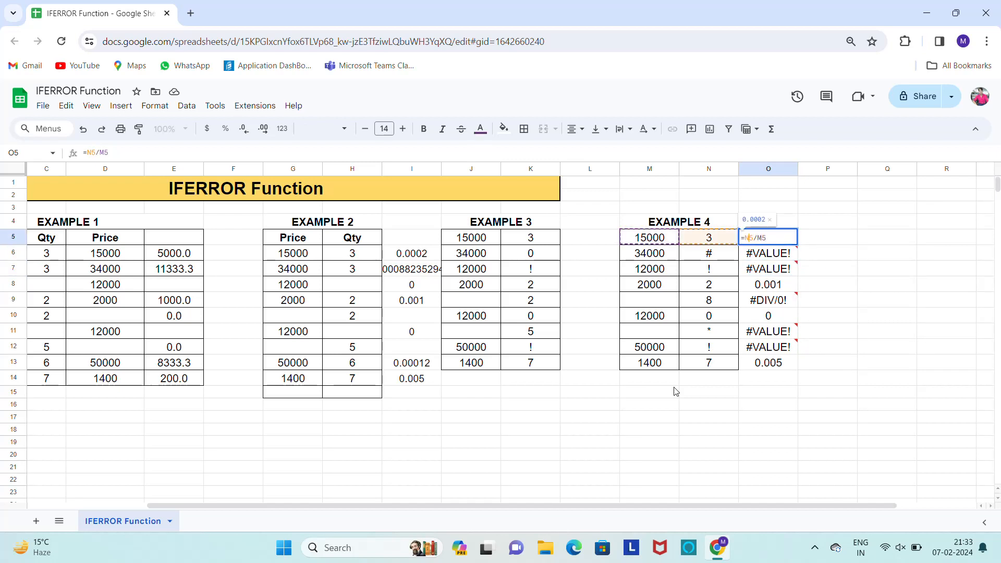
text(if)
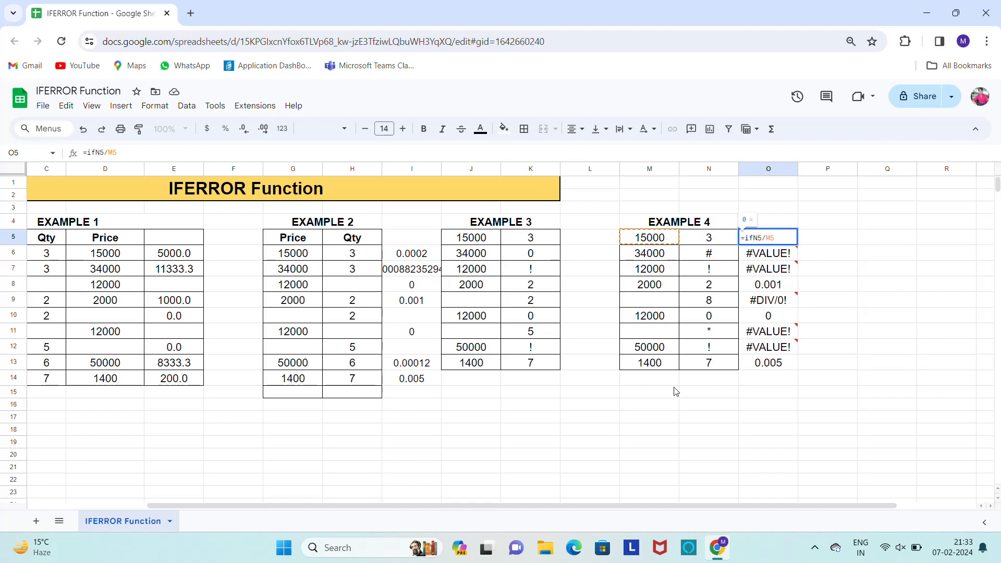
text(error)
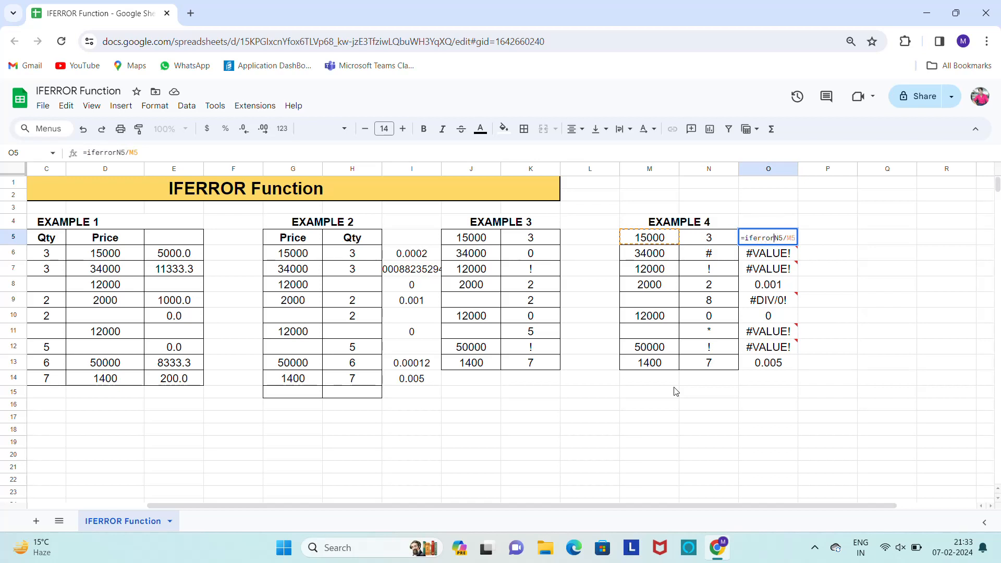
text(()
key(Return)
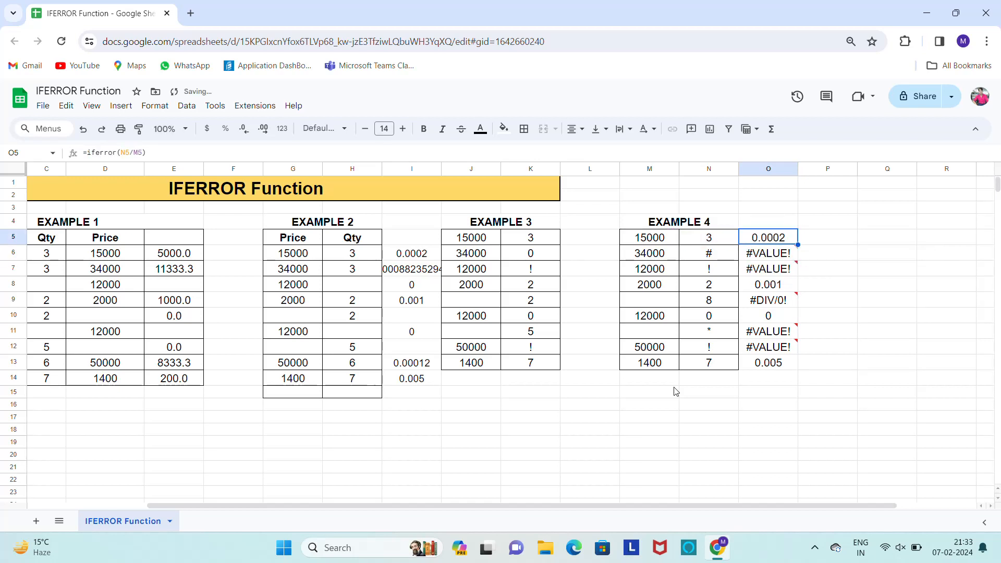
key(ctrl+shift+Down)
key(ctrl+v)
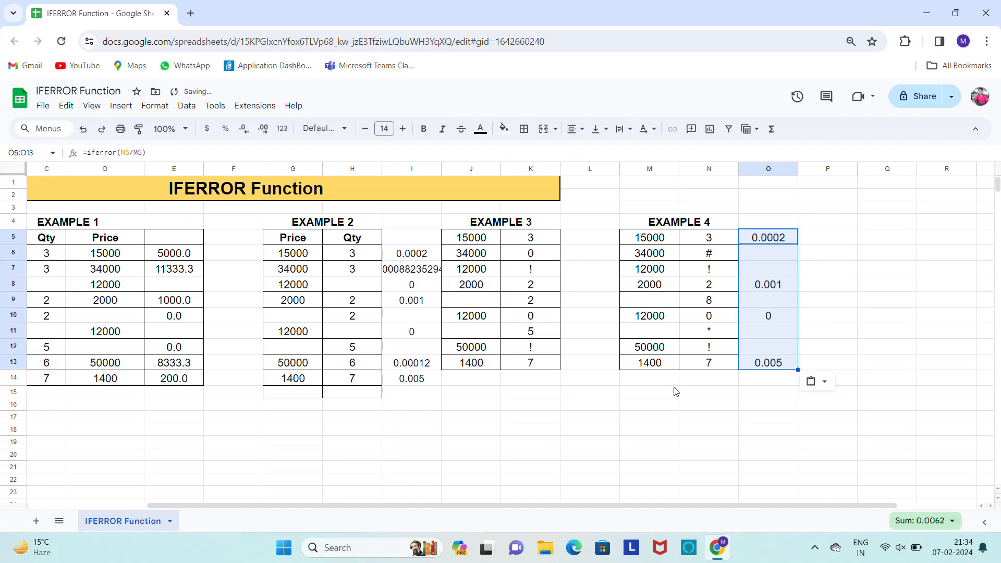
Review the IFERROR results and source data across the four example tables
key(Left)
key(Left)
key(Left)
key(Left)
key(Left)
key(Left)
key(Left)
key(Left)
key(Left)
key(Left)
key(Left)
key(Left)
key(Left)
key(Right)
key(Right)
key(Right)
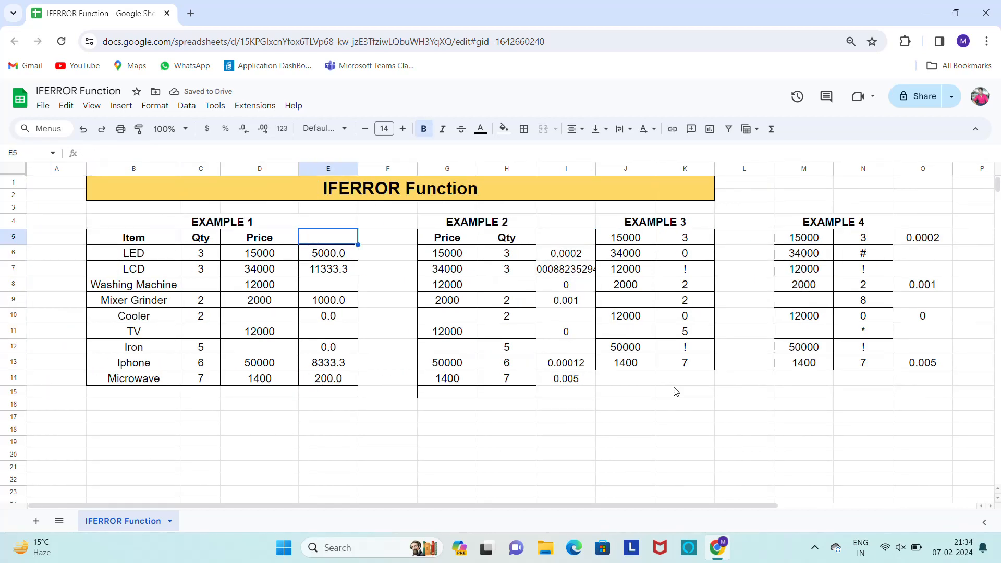
key(Right)
key(Right)
key(Right)
key(Right)
key(Right)
key(Right)
key(Right)
key(Right)
key(Right)
key(Right)
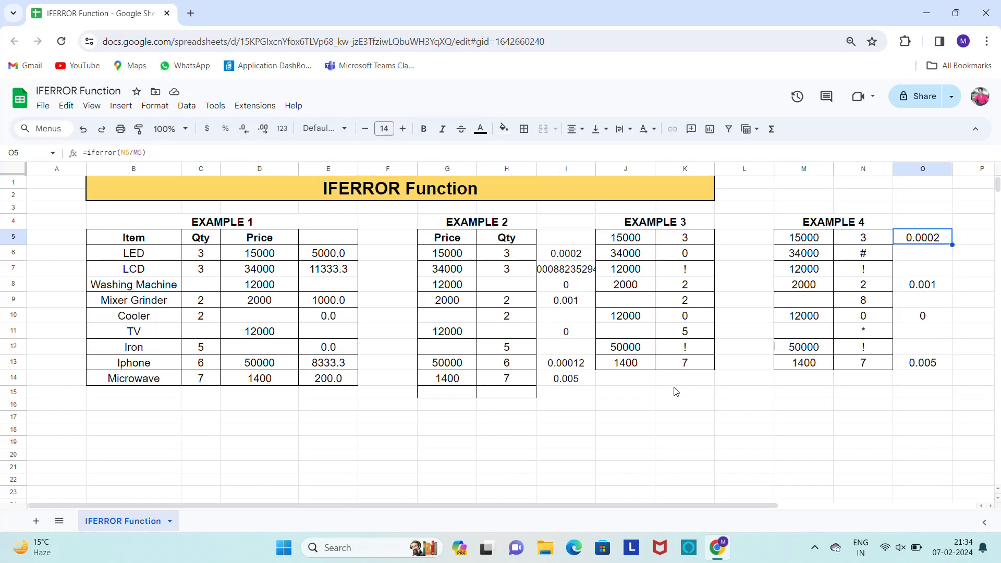
key(Left)
key(Left)
key(Left)
key(Left)
key(Up)
key(Left)
key(Left)
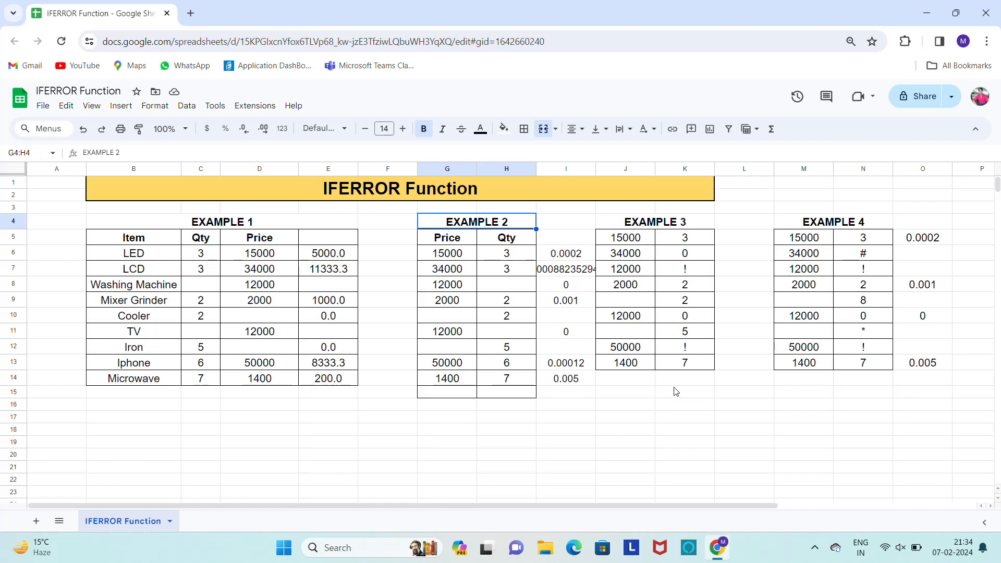
key(Down)
key(Down)
key(Down)
key(Left)
key(Left)
key(Right)
key(Right)
key(Right)
key(Right)
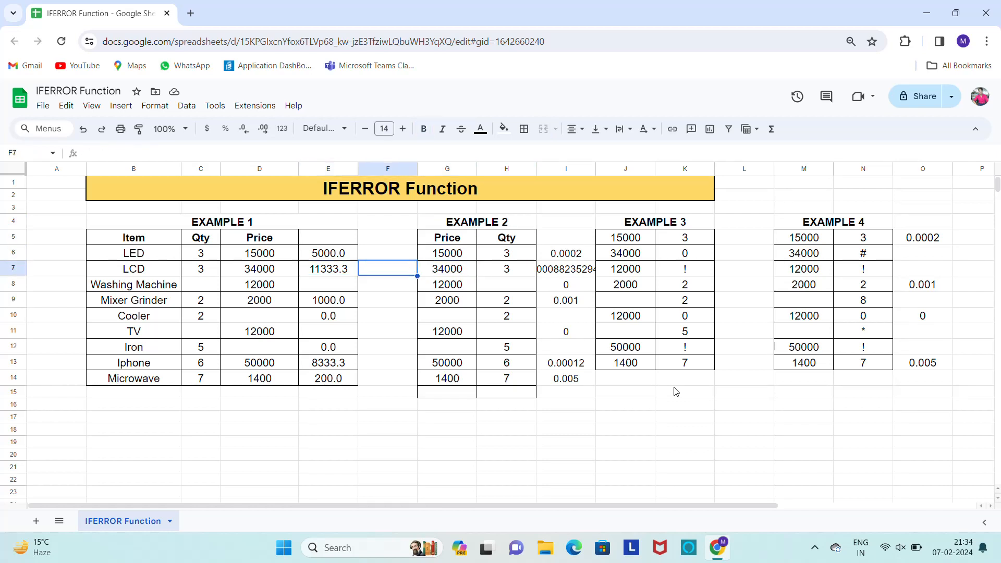
key(Right)
key(Right)
key(Right)
key(Right)
key(Left)
key(Left)
key(Left)
key(Left)
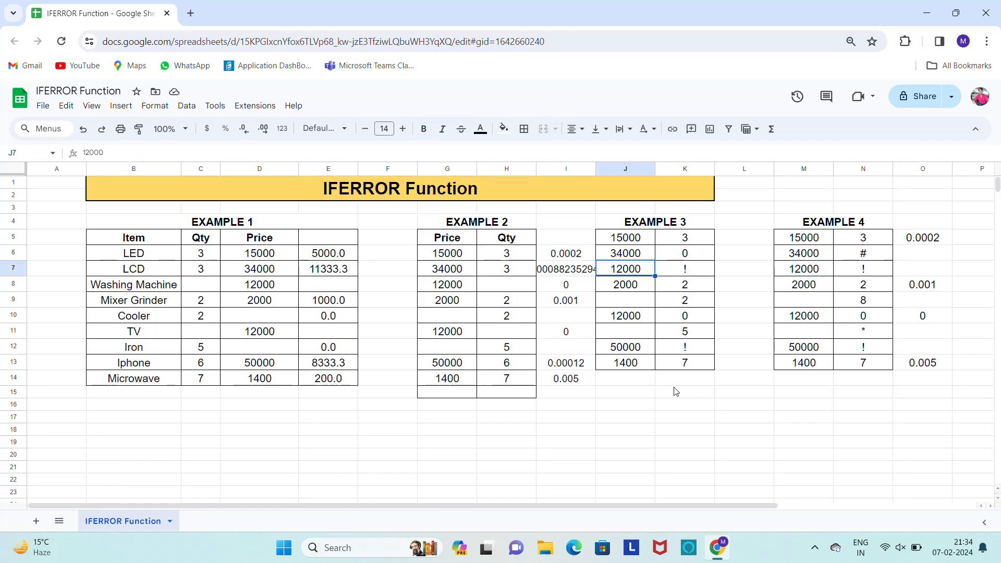
key(Up)
key(Up)
key(Up)
key(Right)
key(Right)
key(Right)
key(Right)
key(Right)
key(Right)
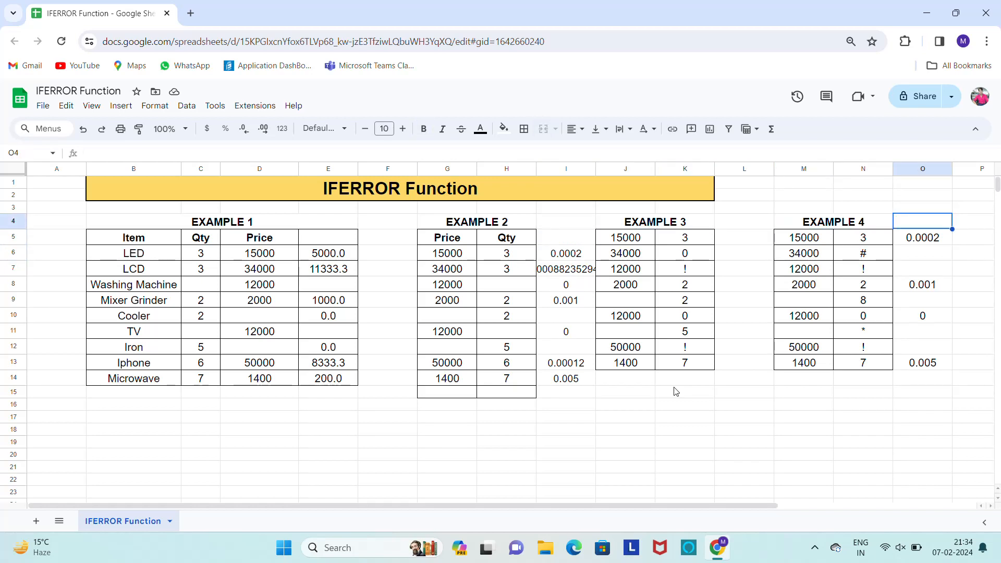
key(Left)
key(Left)
key(Left)
key(Left)
key(Left)
key(Left)
key(Left)
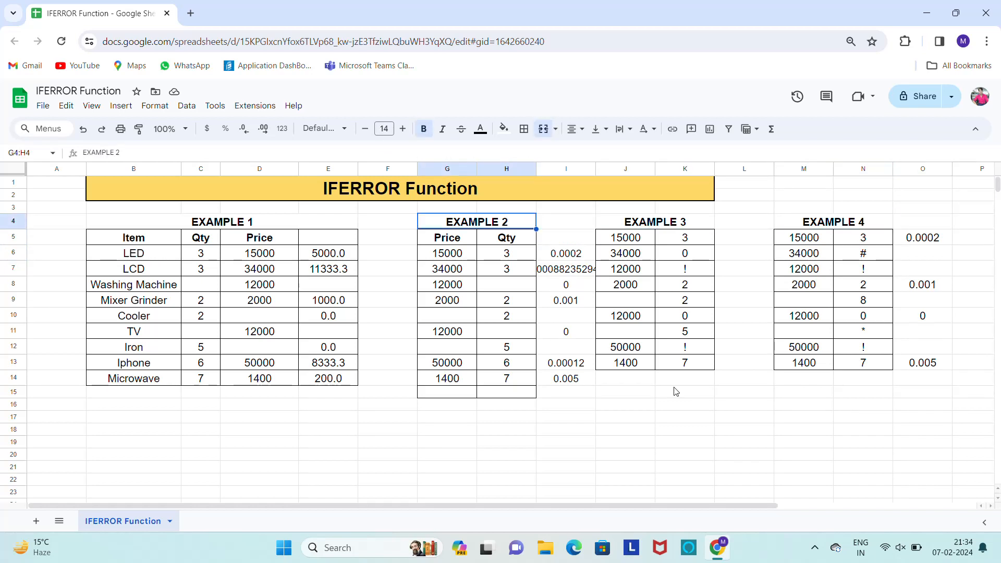
key(Down)
key(shift+Down)
key(shift+Down)
key(shift+Down)
key(shift+Down)
key(shift+Down)
key(shift+Down)
key(shift+Down)
key(shift+Down)
key(shift+Down)
key(shift+Down)
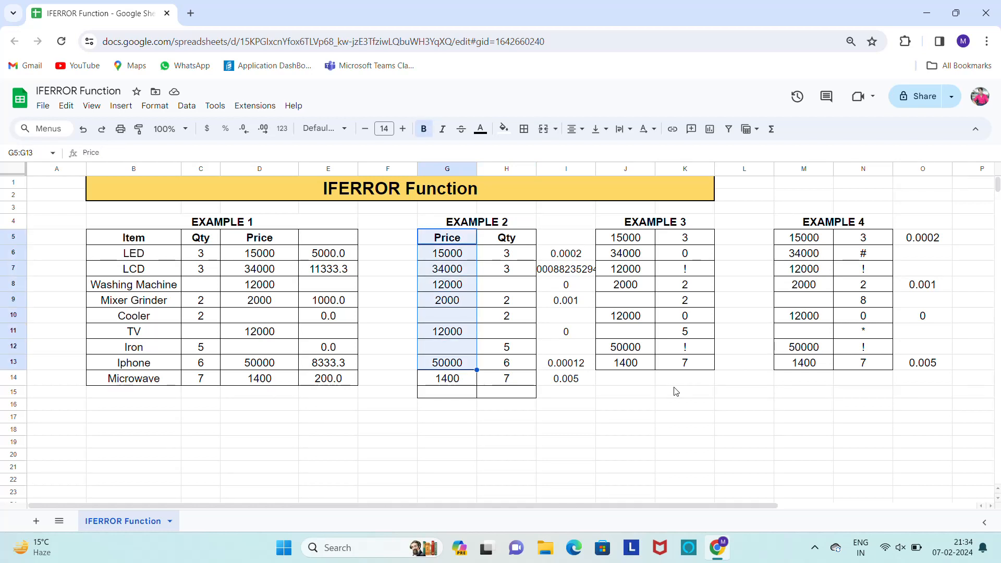
key(shift+Up)
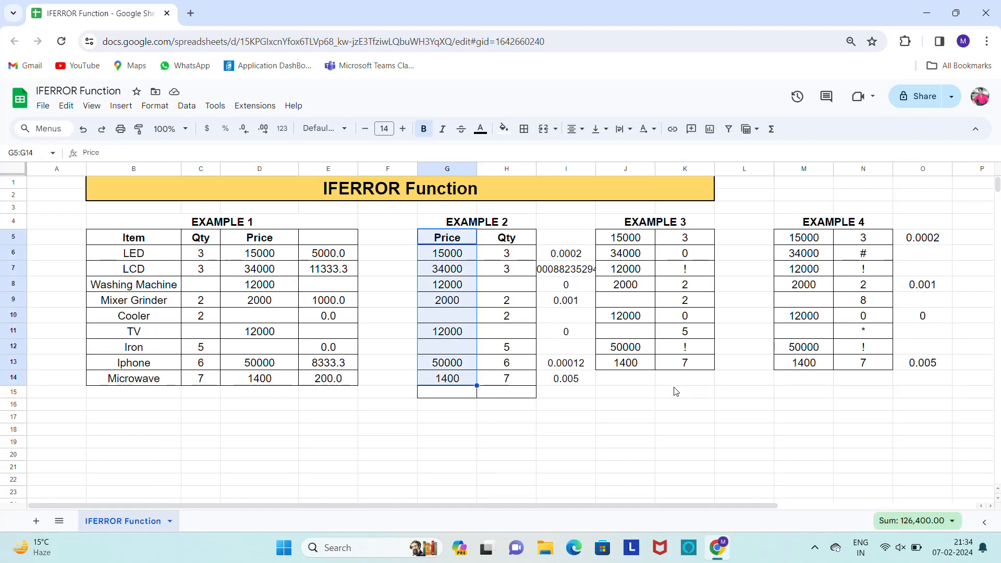
key(Up)
key(Right)
key(Right)
key(Right)
key(Right)
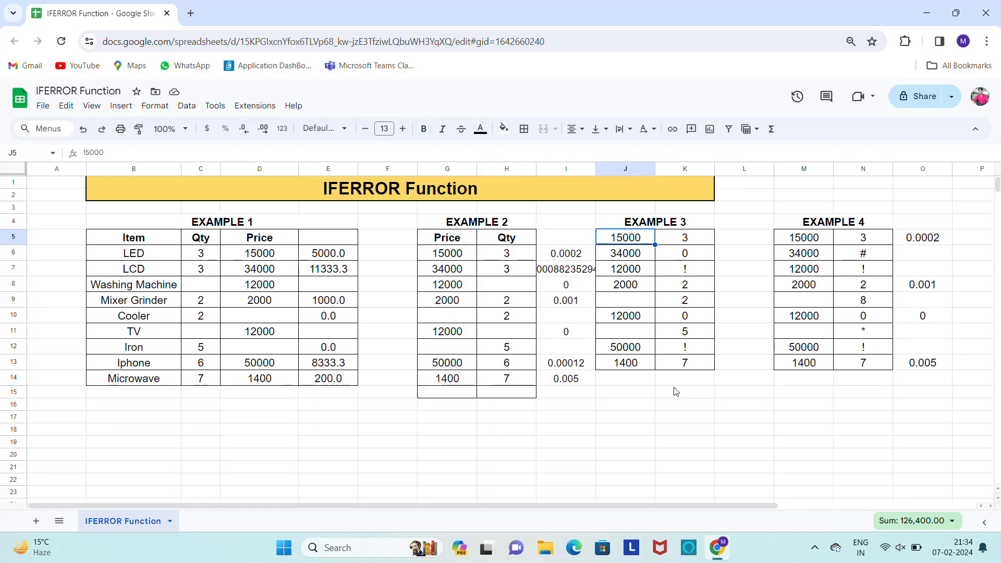
key(Down)
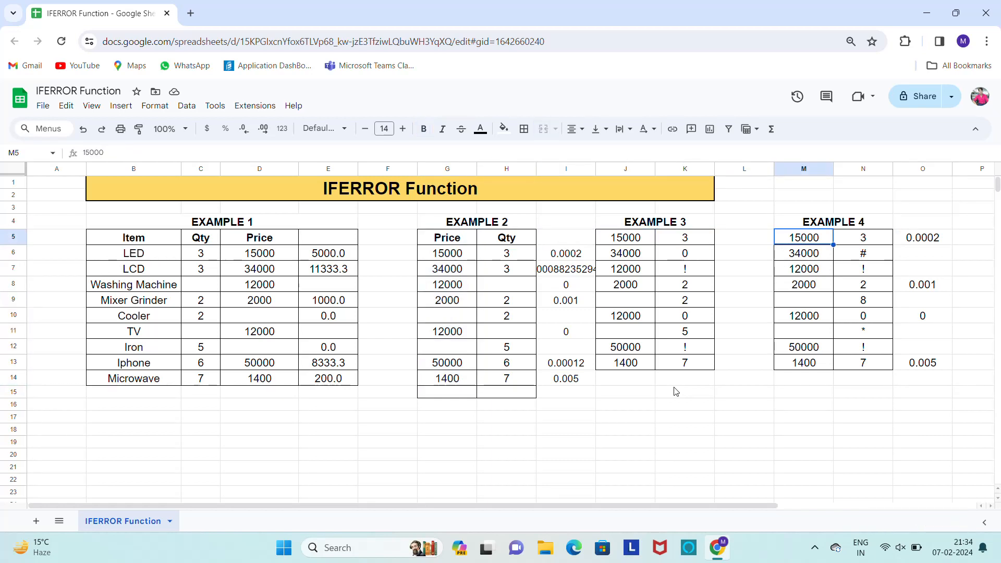
key(shift+Down)
key(shift+Down)
key(shift+Down)
key(shift+Down)
Copy the Price and Qty headers of Example 2 (G5:H5) into C2:D2 of a new sheet
key(Left)
key(Left)
key(Left)
key(Left)
key(Left)
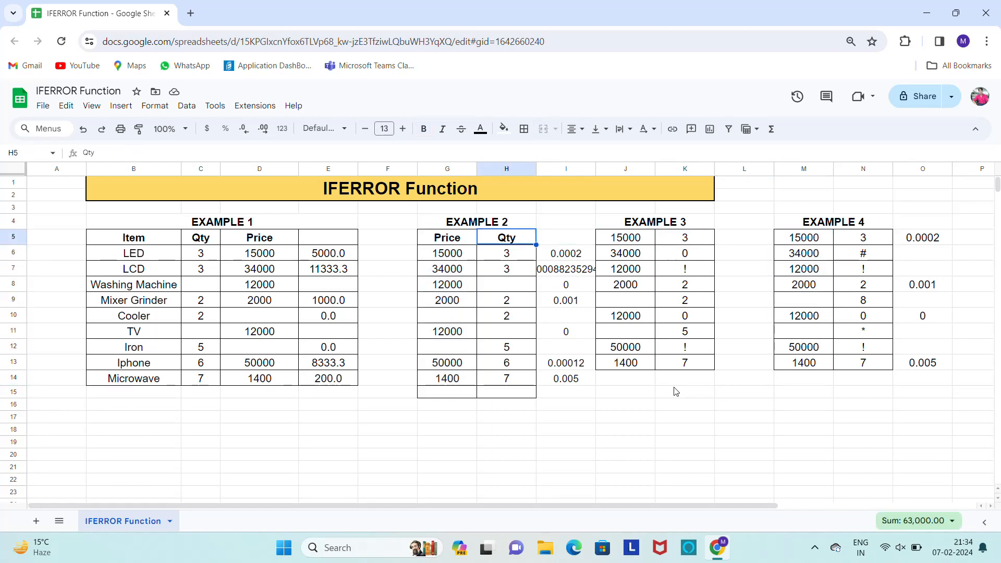
key(shift+Left)
key(ctrl+c)
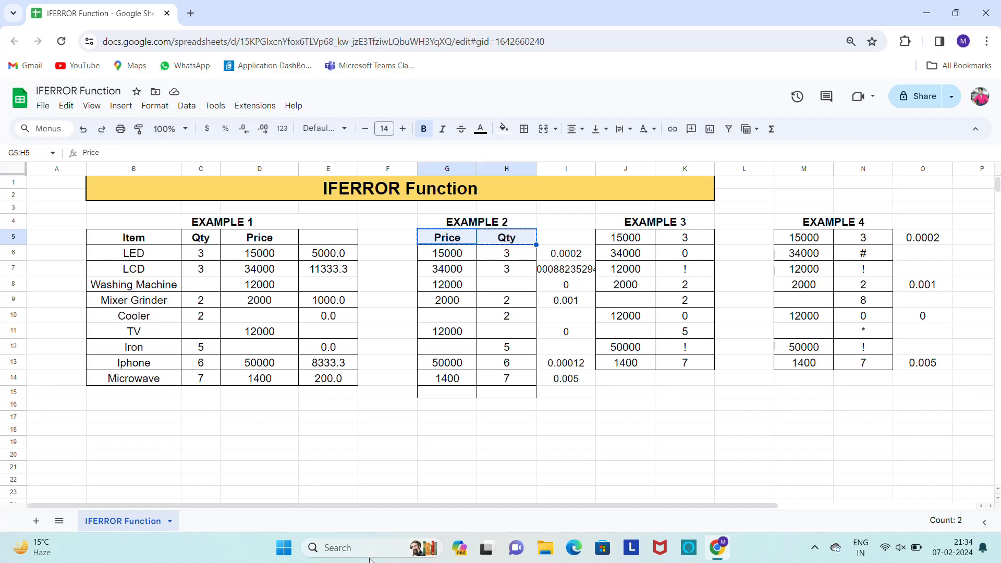
click(36, 522)
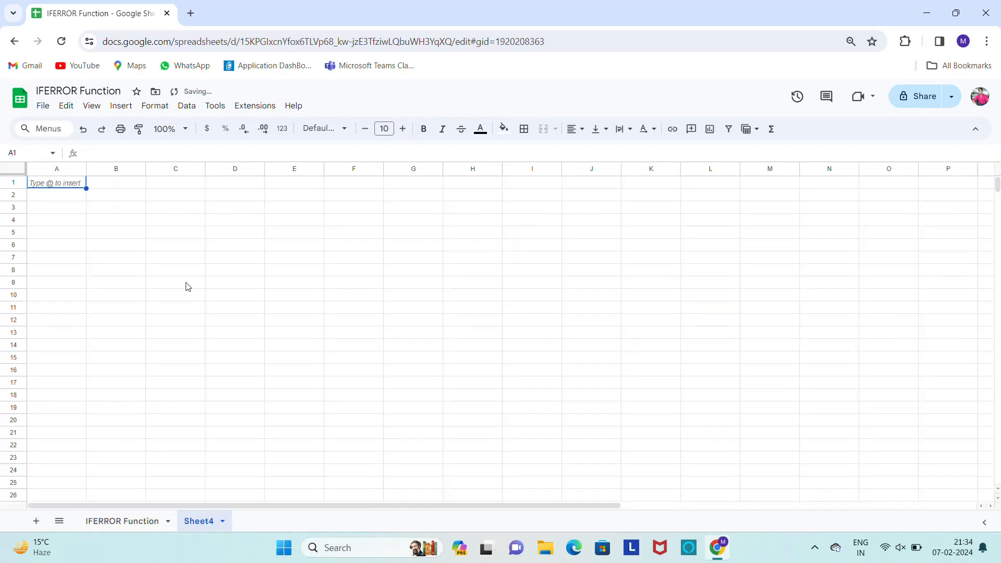
click(179, 197)
key(ctrl+v)
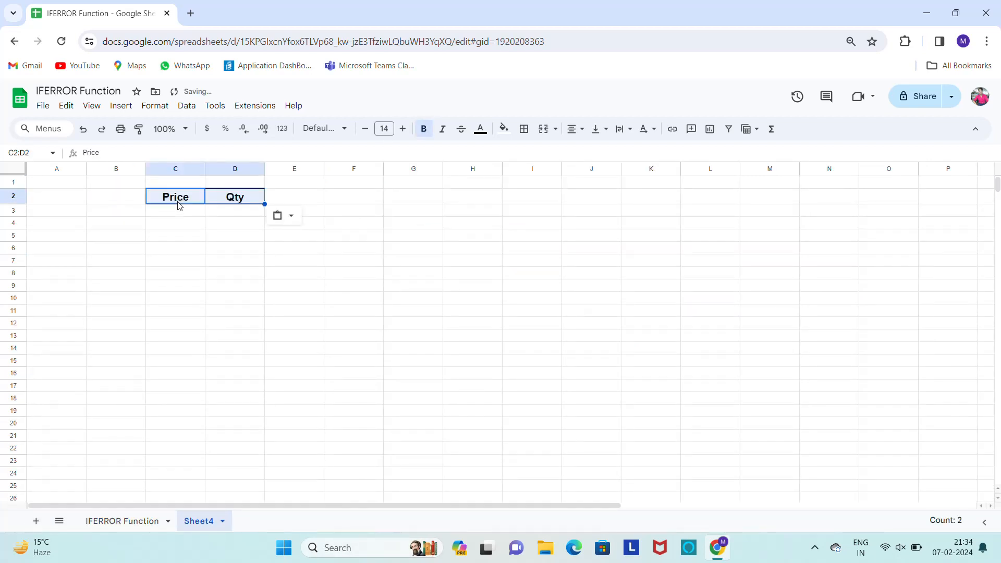
Copy the Example 4 price column (M5:M13) from the IFERROR Function sheet into Sheet4 below the Price header, starting at C3
click(136, 527)
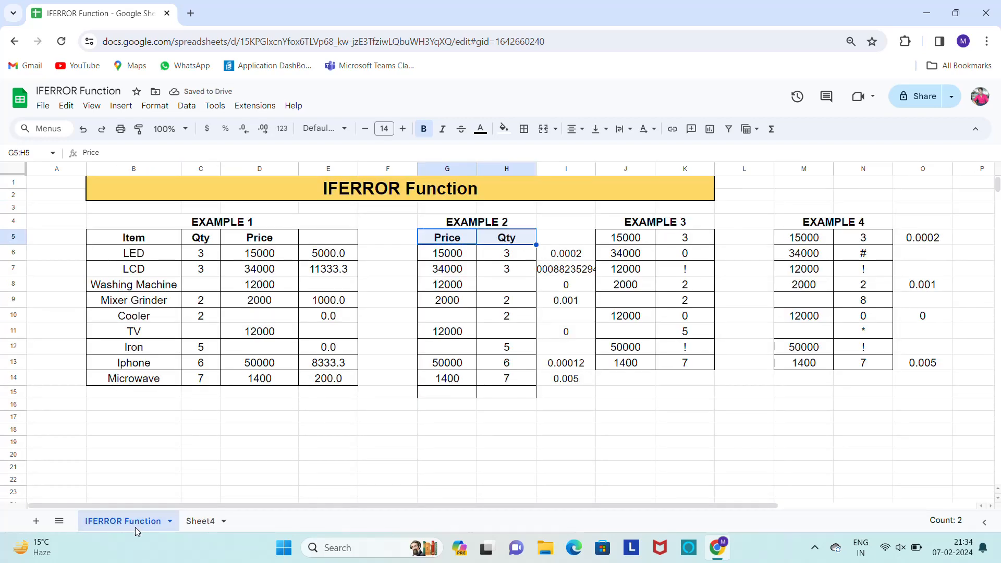
key(Right)
key(Right)
key(Right)
key(Right)
key(Right)
key(Right)
key(Up)
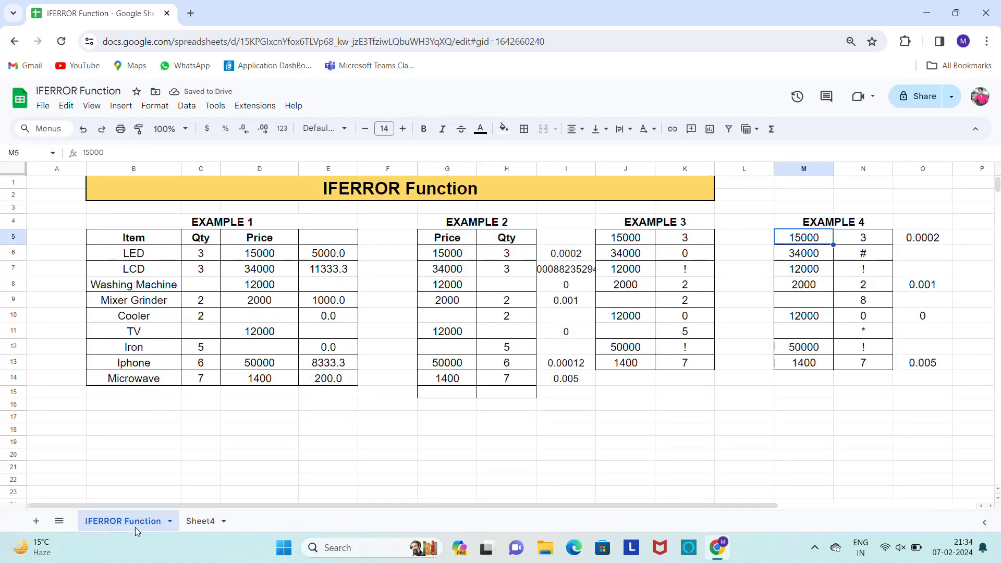
key(shift+Down)
key(shift+Down)
key(shift+Down)
key(shift+Down)
key(shift+Down)
key(shift+Down)
key(shift+Down)
key(shift+Down)
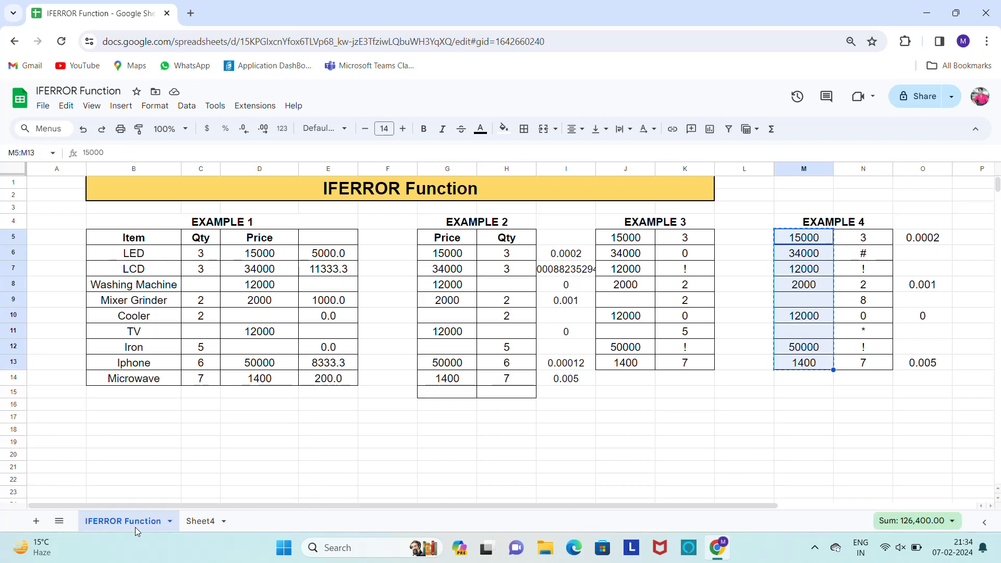
key(ctrl+c)
click(215, 523)
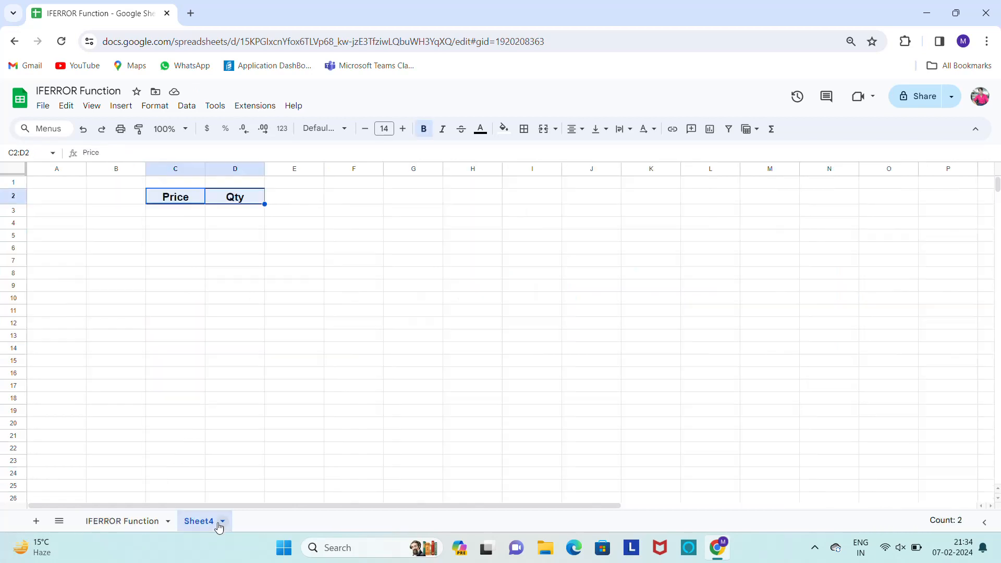
click(188, 214)
key(ctrl+v)
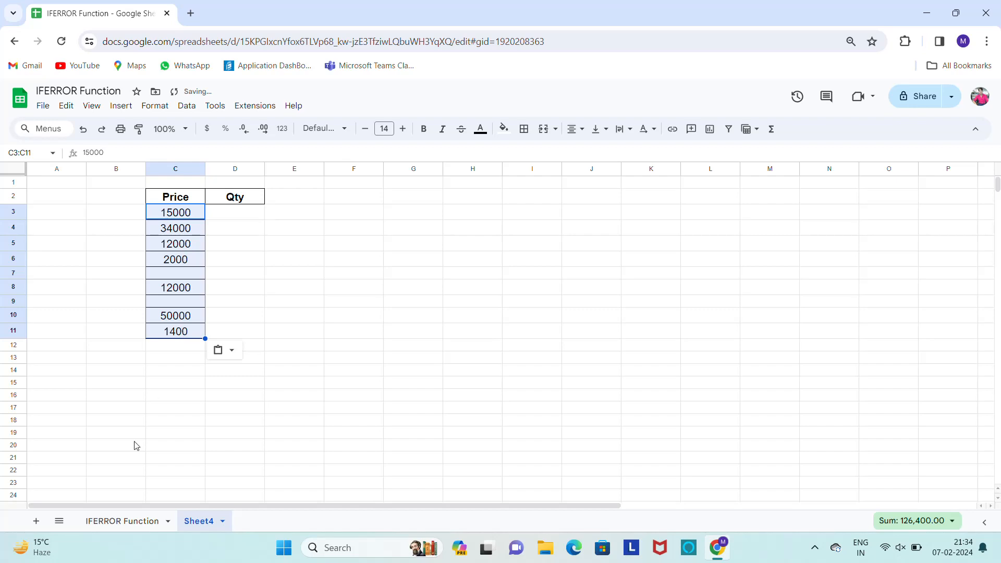
Move the EXAMPLE 4 heading on the IFERROR Function sheet up one row, into row 3 starting at M3
click(125, 522)
click(880, 243)
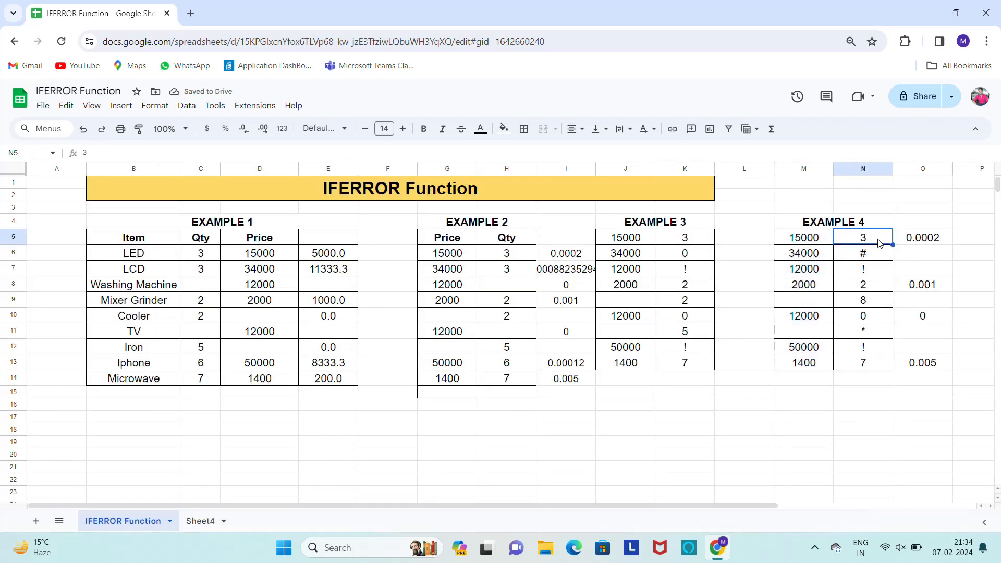
click(841, 224)
key(ctrl+c)
key(Up)
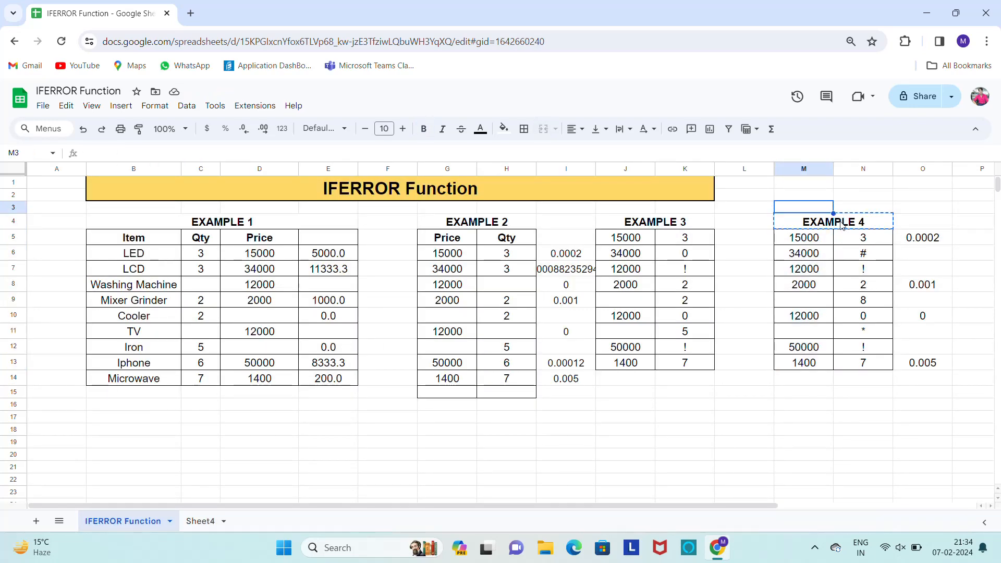
key(ctrl+v)
Copy the Price and Qty headers of Example 2 (G5:H5) into M4:N4 above the Example 4 data
key(Down)
key(Left)
key(Left)
key(Left)
key(Left)
key(Left)
key(Left)
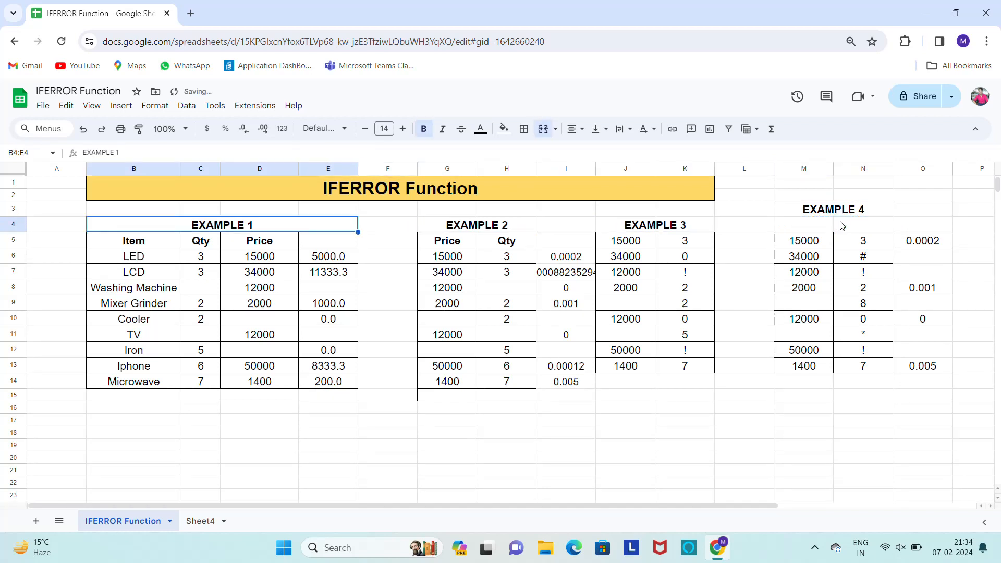
key(Down)
key(Right)
key(Right)
key(Right)
key(Right)
key(Right)
key(shift+Right)
key(ctrl+c)
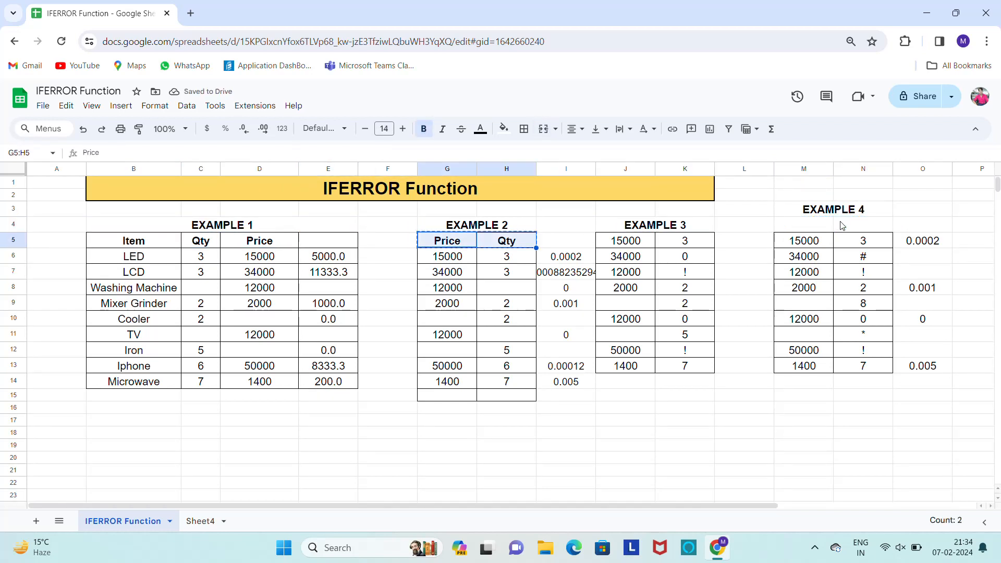
key(Right)
key(Right)
key(Right)
key(Right)
key(Right)
key(Right)
key(Up)
key(ctrl+v)
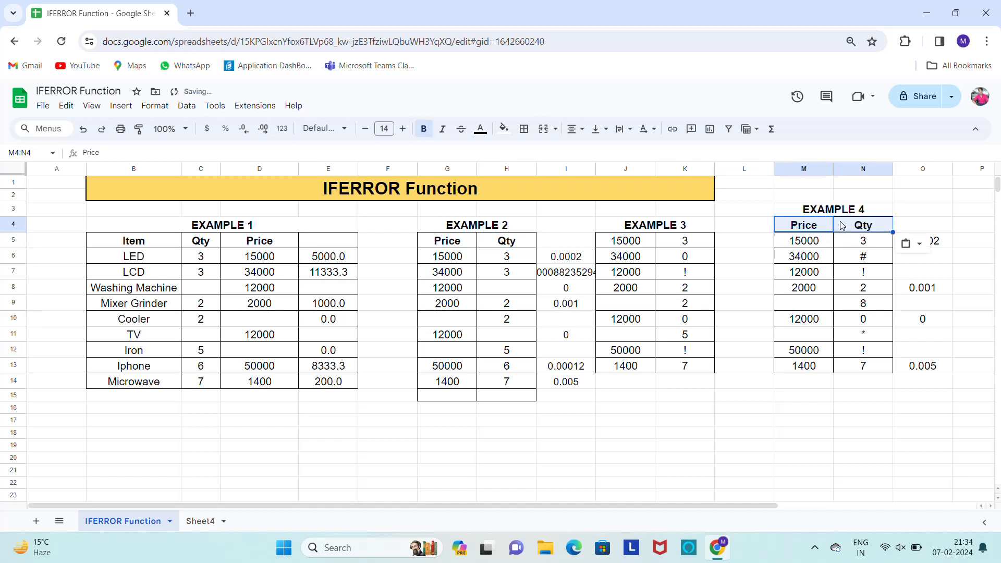
key(Down)
key(Right)
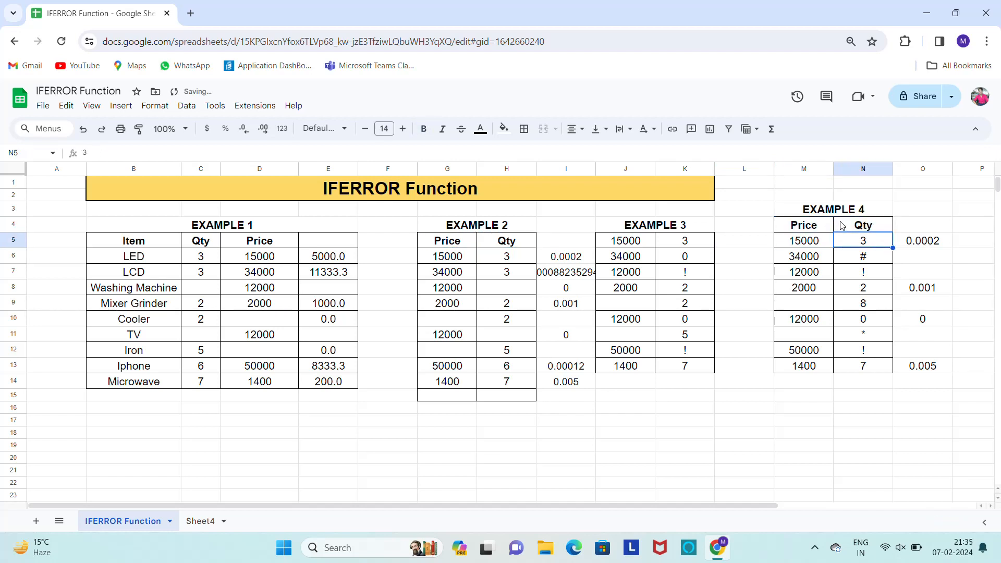
Enter =VLOOKUP(C3,'IFERROR Function'!M5:N13,2,0) in D3 of Sheet4 to look up the quantity for the first price
click(198, 521)
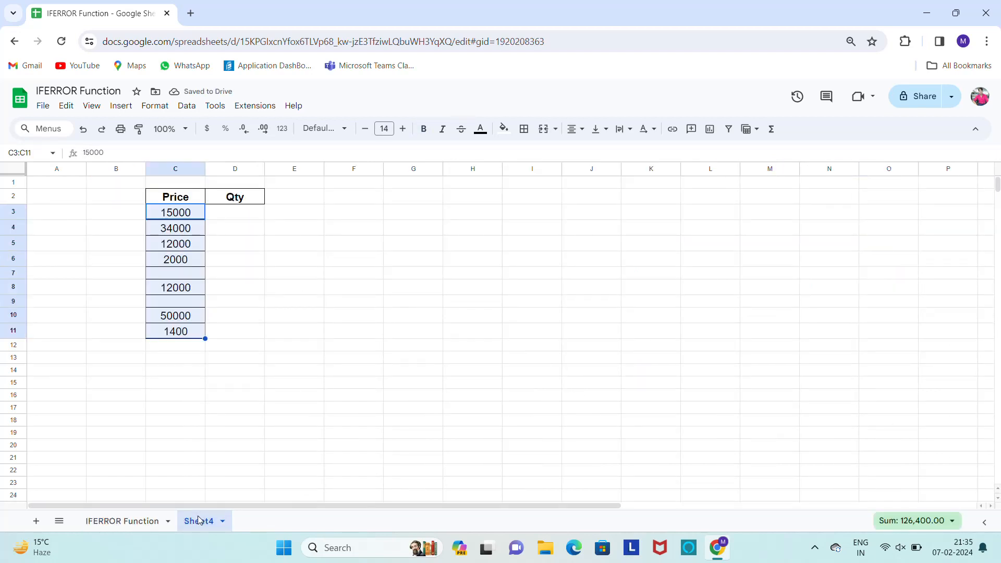
click(234, 218)
key(Right)
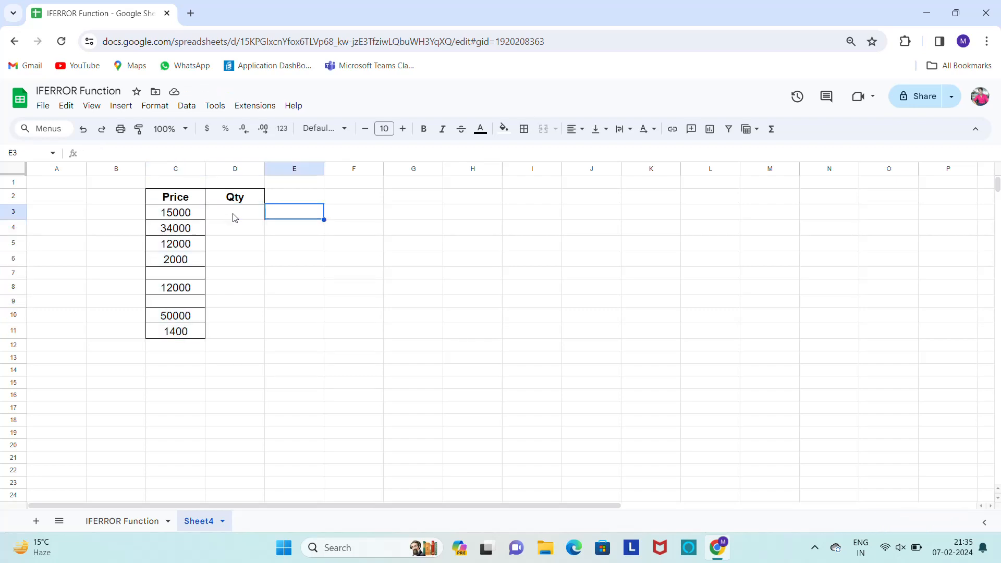
click(234, 218)
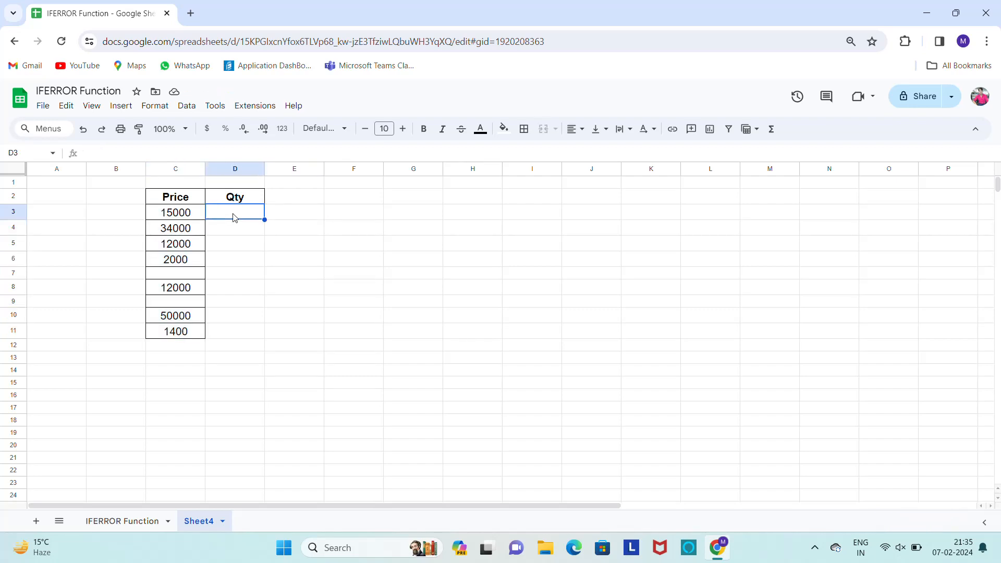
text(=VLOOKUP(C3)
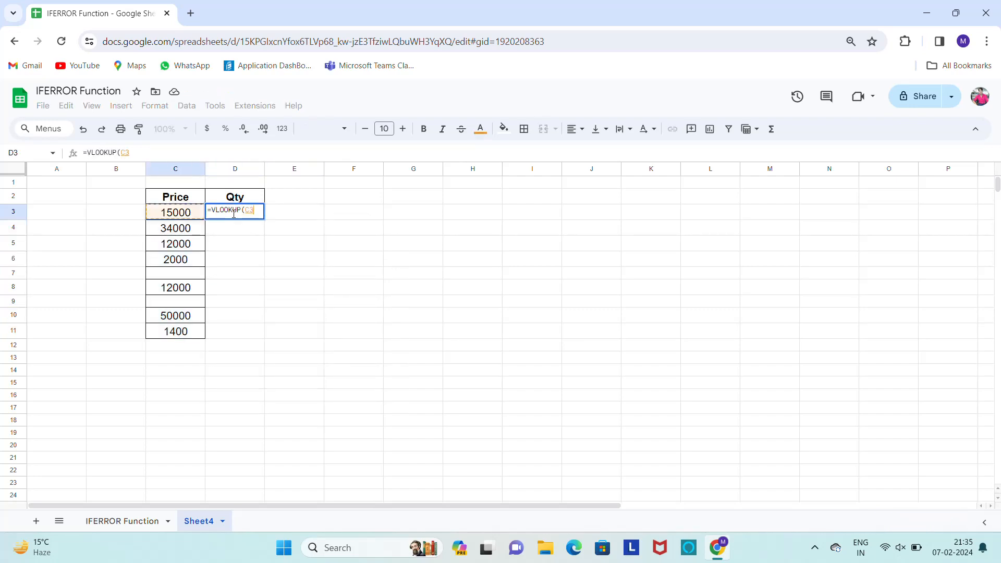
text(,)
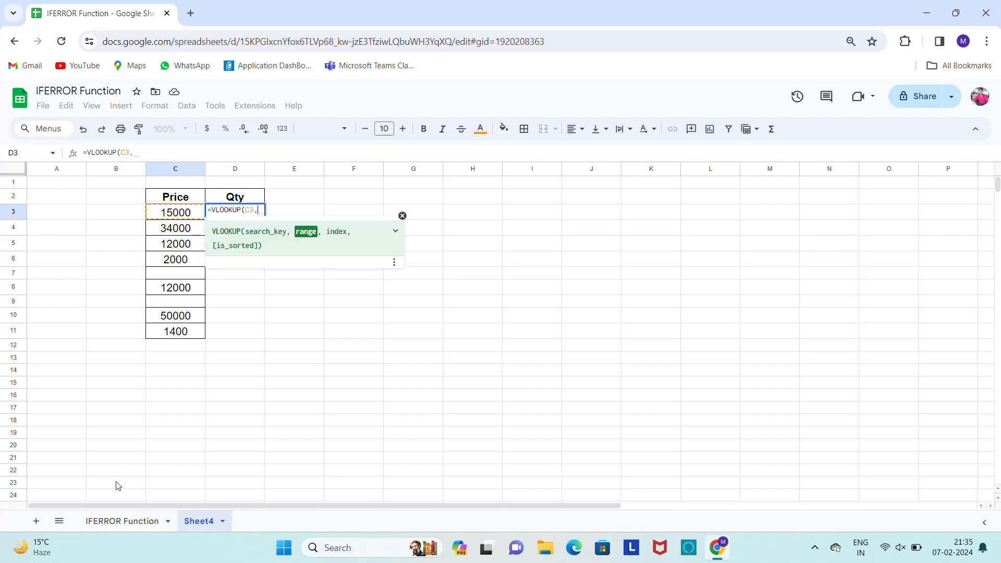
click(121, 521)
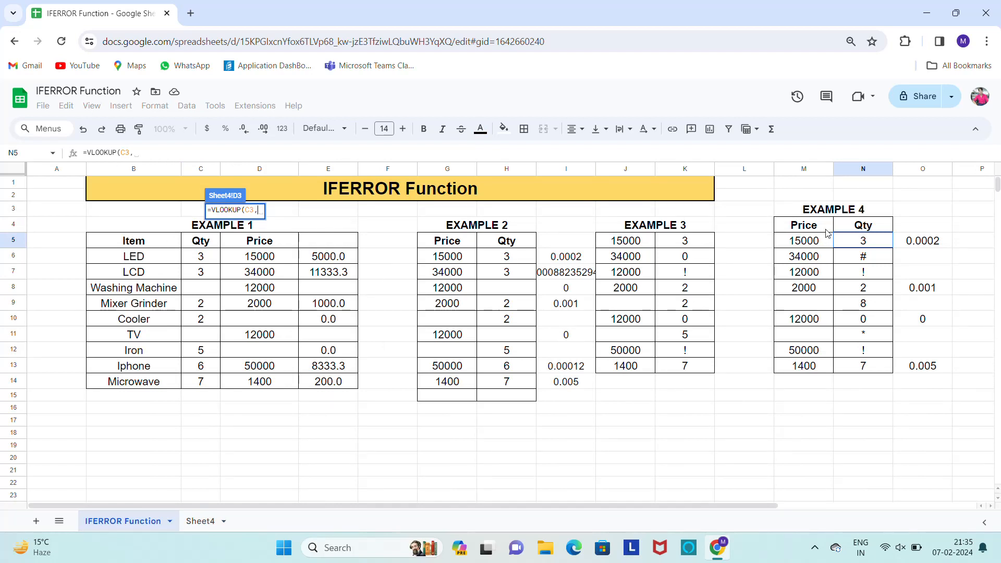
click(812, 245)
key(shift+Right)
key(shift+Down)
key(shift+Down)
key(shift+Down)
key(shift+Down)
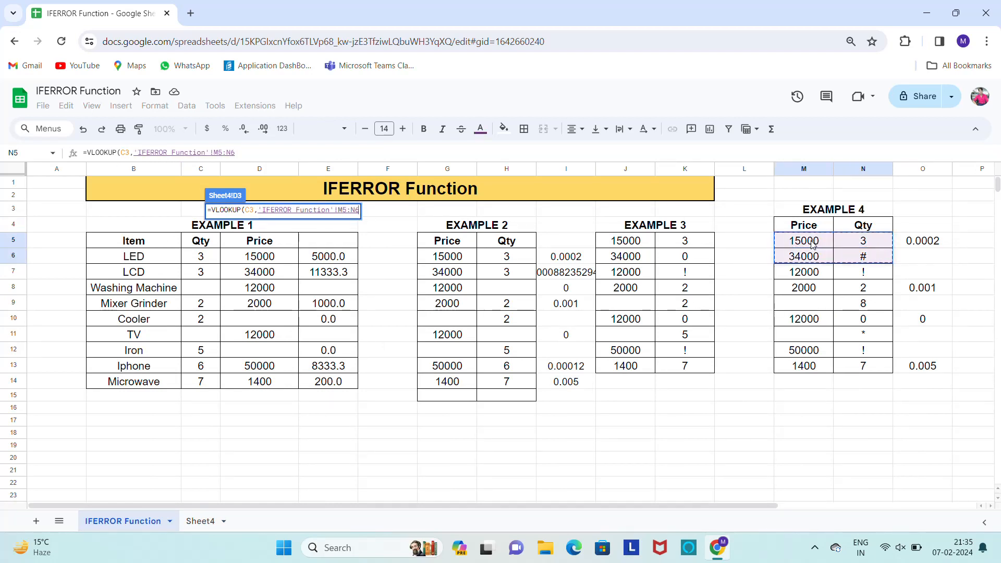
key(shift+Down)
key(shift+Down)
key(shift+Down)
key(shift+Down)
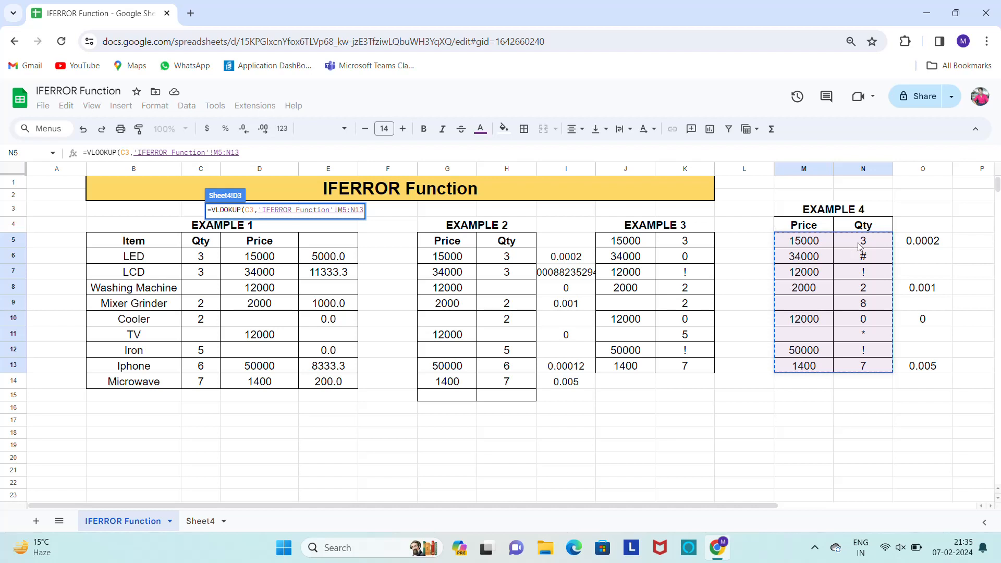
text(,2,)
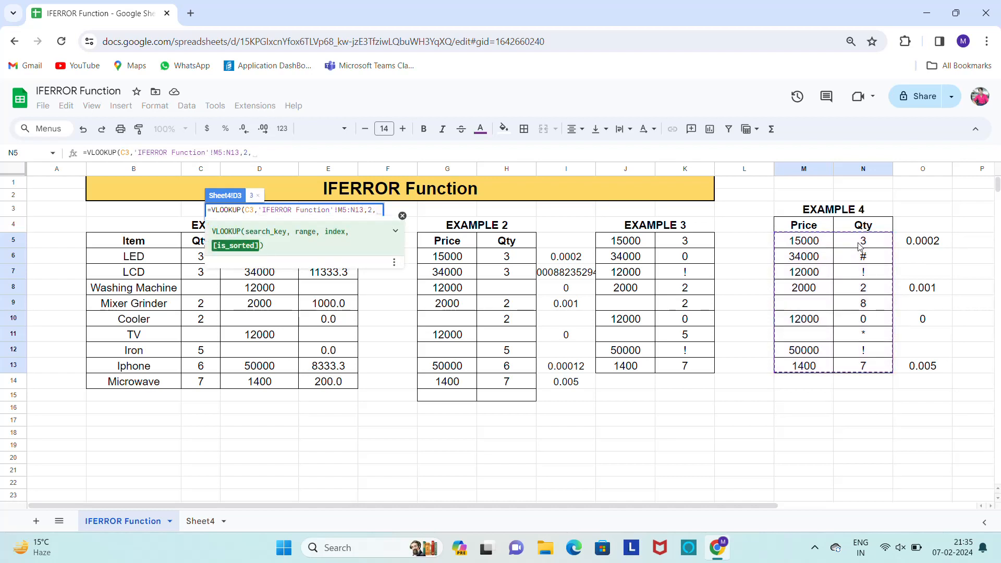
text(0))
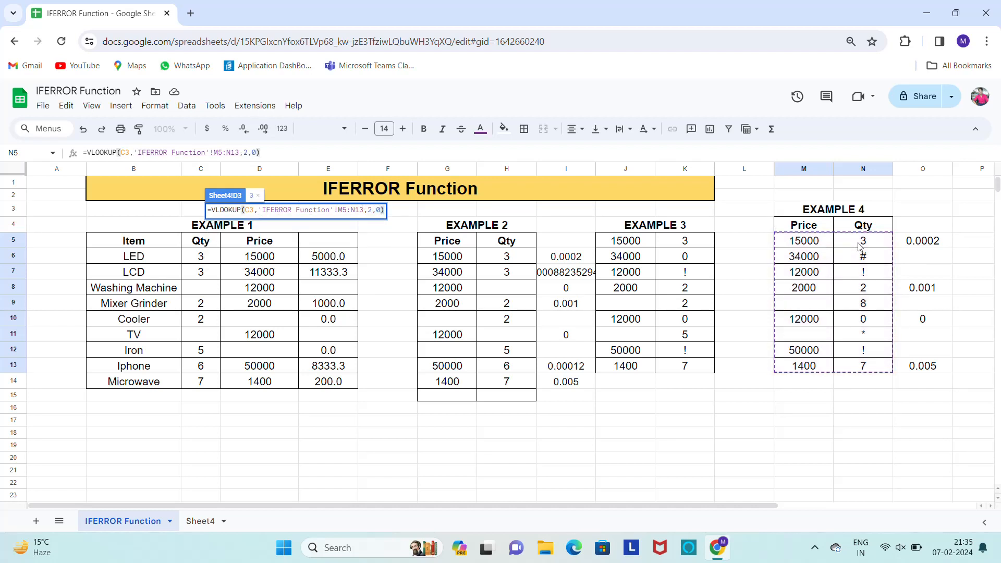
key(Return)
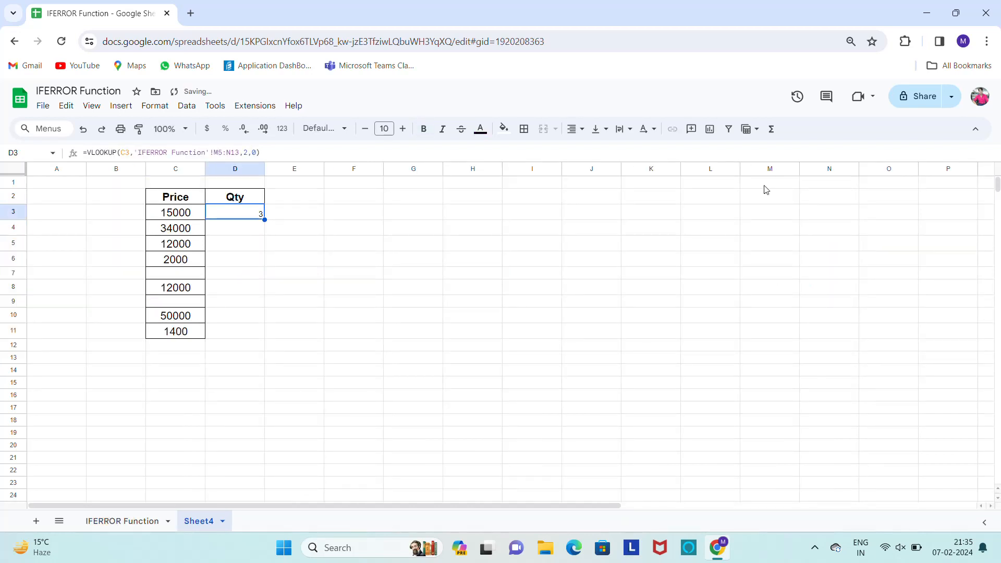
Set the font size of D3 to 17 and centre its content horizontally
click(404, 128)
click(404, 129)
click(403, 129)
click(404, 129)
click(404, 129)
click(405, 130)
click(404, 130)
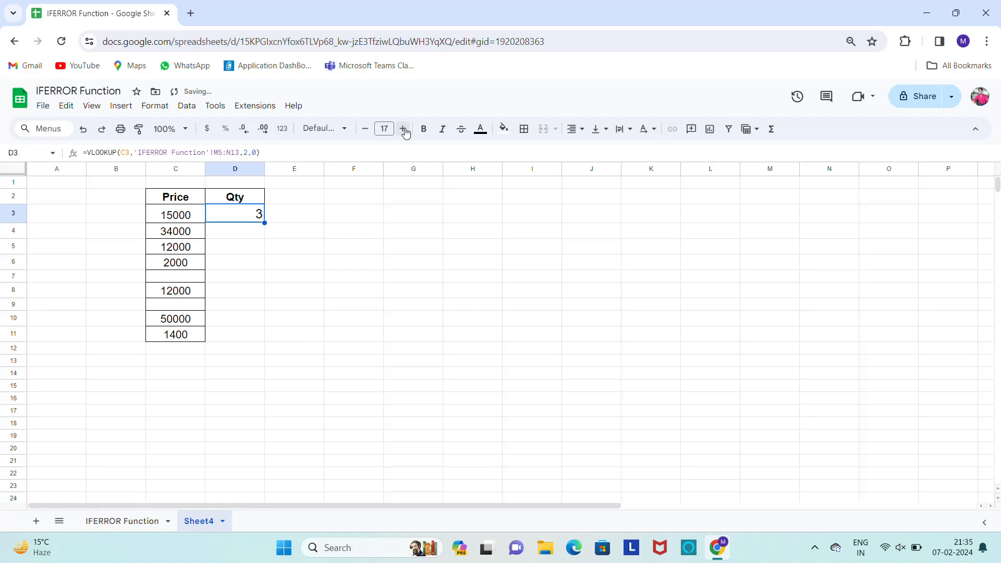
key(ctrl+shift+e)
Copy the VLOOKUP formula from D3 down the Qty column through D11
click(293, 219)
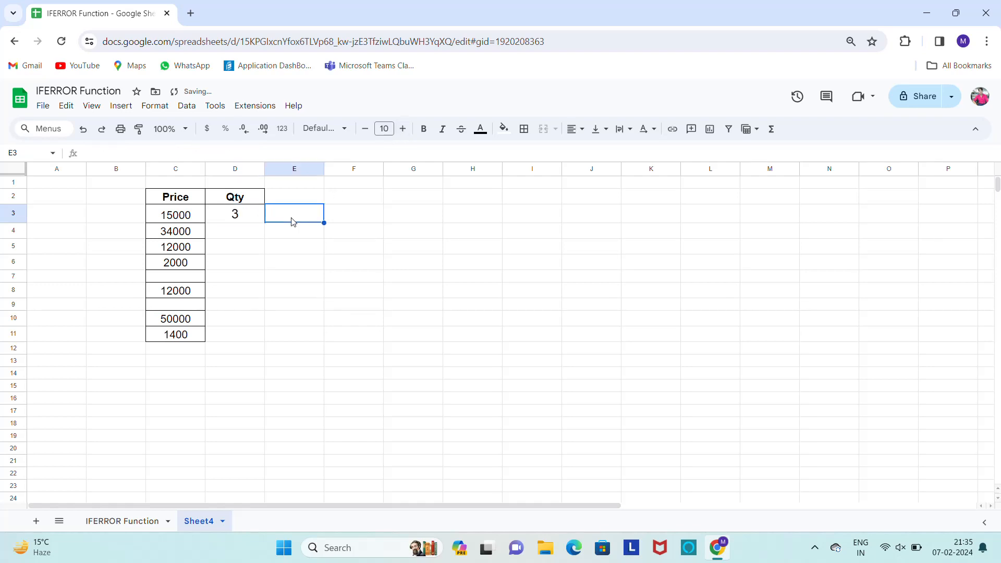
key(Left)
key(ctrl+c)
key(Left)
key(Left)
key(Right)
key(ctrl+Down)
key(ctrl+Down)
key(ctrl+Down)
key(ctrl+Down)
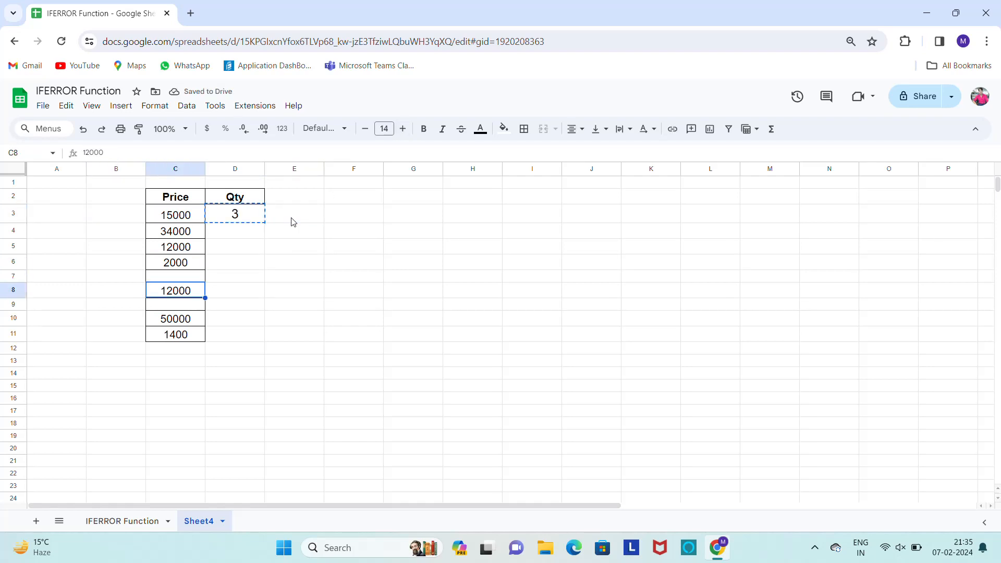
key(Right)
key(ctrl+shift+Up)
key(ctrl+v)
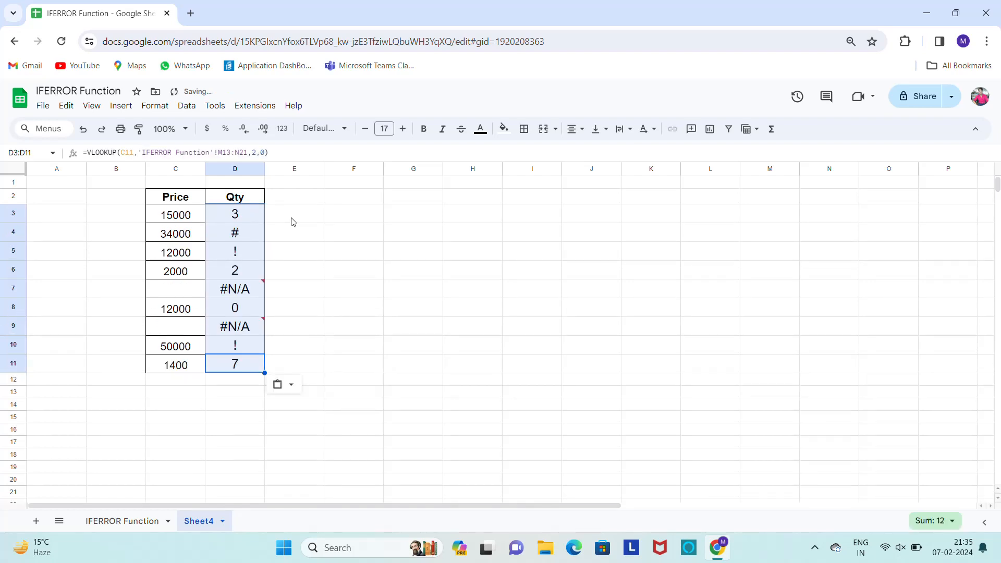
Examine the VLOOKUP formulas and results in the Qty column, including the cells beside blank prices
key(Up)
key(ctrl+Up)
key(Down)
key(Down)
key(Down)
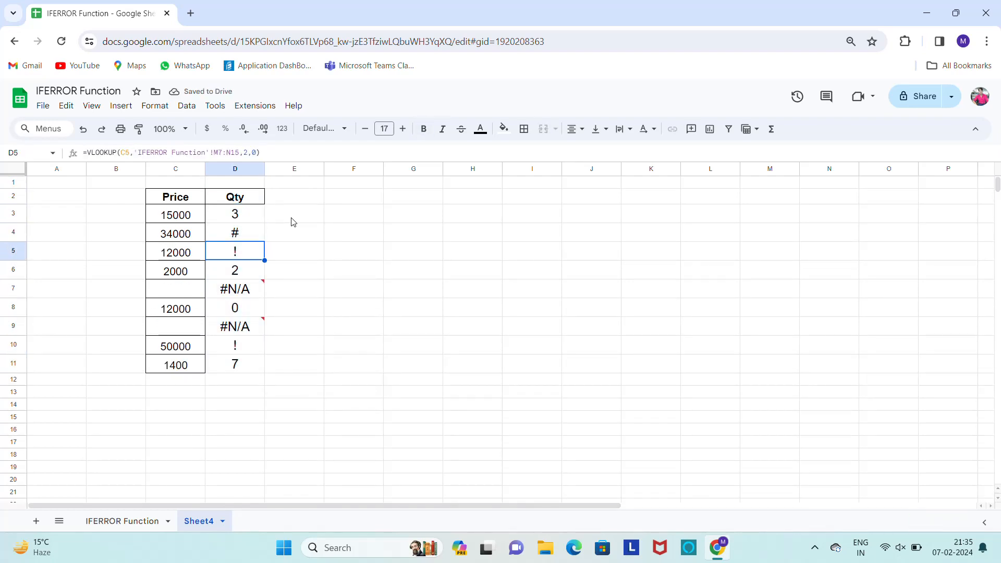
key(Up)
key(Up)
key(Down)
key(Down)
key(Down)
key(Down)
key(Down)
key(Up)
key(Up)
key(Up)
key(Up)
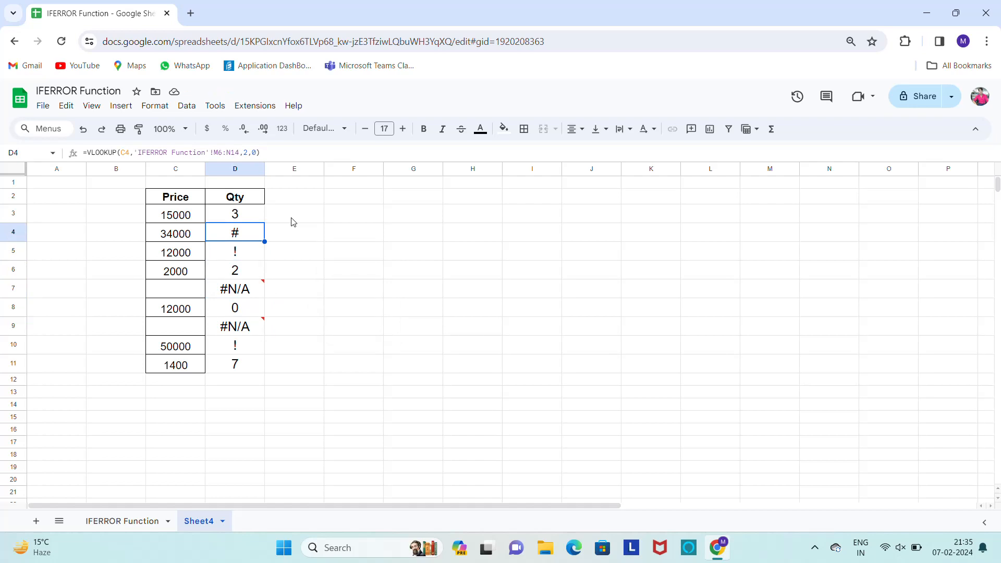
key(Down)
key(Down)
key(Down)
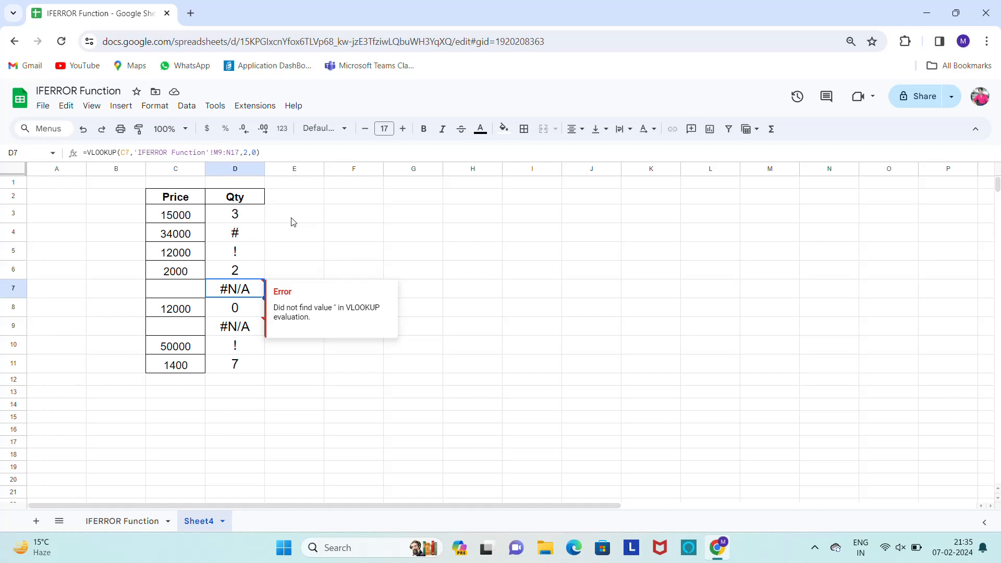
key(Right)
key(Left)
key(Down)
key(Down)
key(Up)
Wrap the D3 lookup in IFERROR, making it =iferror(VLOOKUP(C3,'IFERROR Function'!M5:N13,2,0))
key(Up)
key(Up)
key(Down)
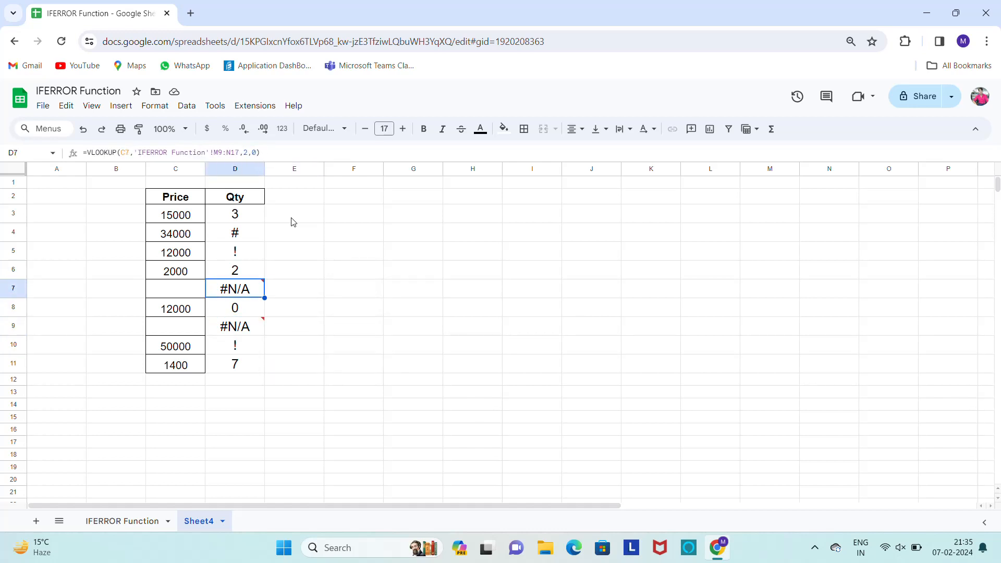
key(Up)
key(Up)
key(Up)
key(Up)
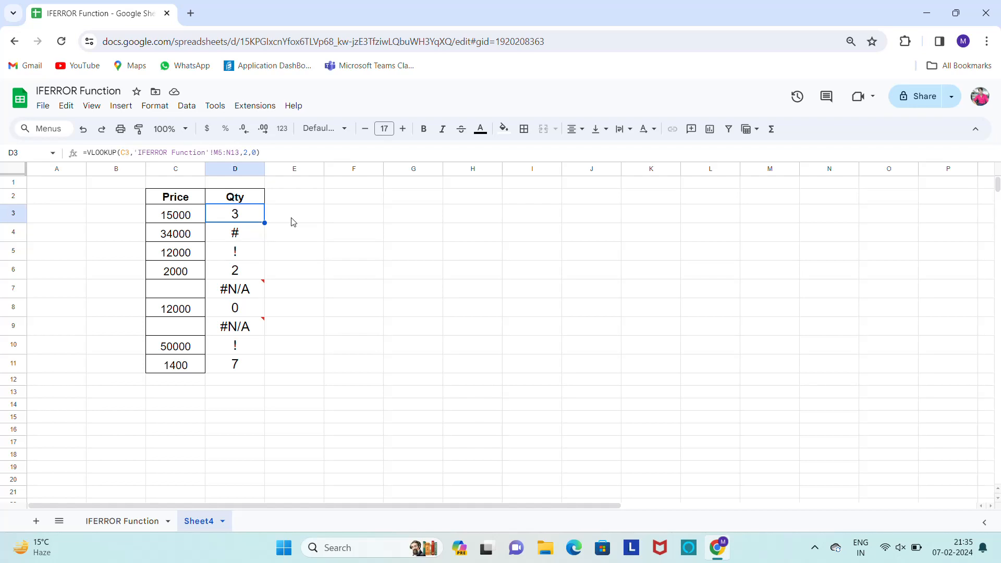
key(Return)
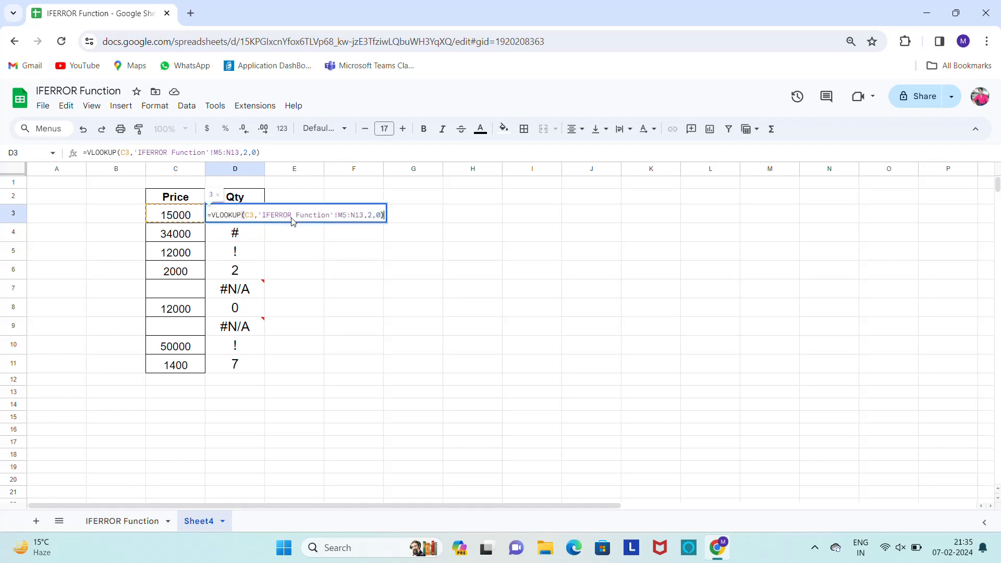
click(292, 215)
key(Left)
key(Left)
key(Left)
key(Left)
key(Left)
key(Left)
key(Left)
key(Left)
key(Left)
key(Left)
key(Left)
key(Left)
key(Left)
key(Left)
key(Left)
key(Left)
key(Left)
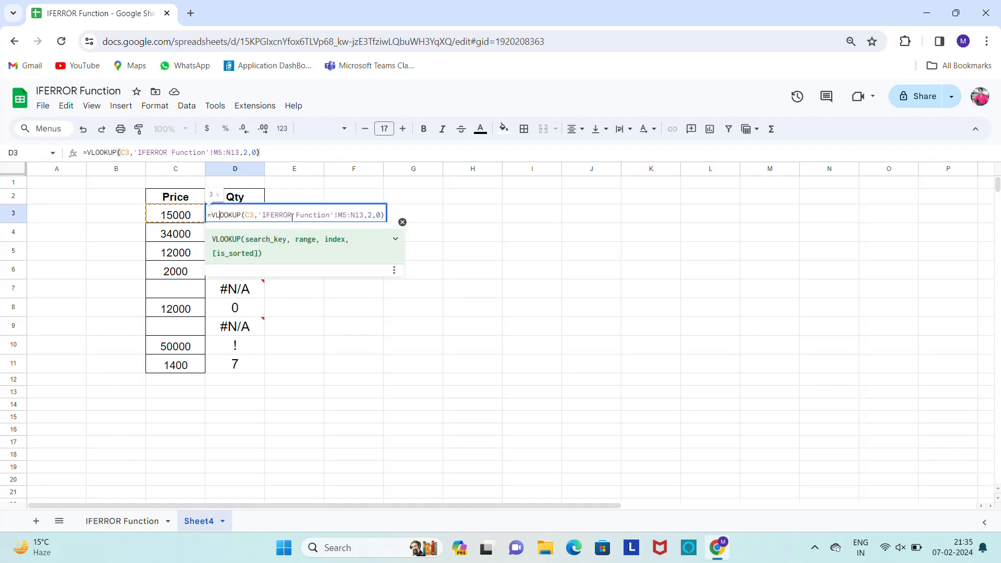
text(ifer)
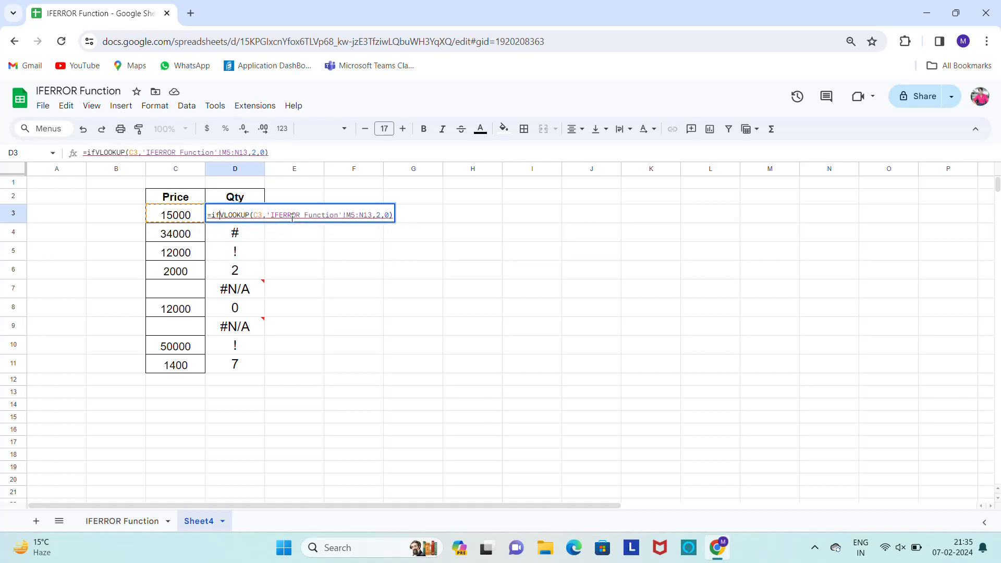
text(ror()
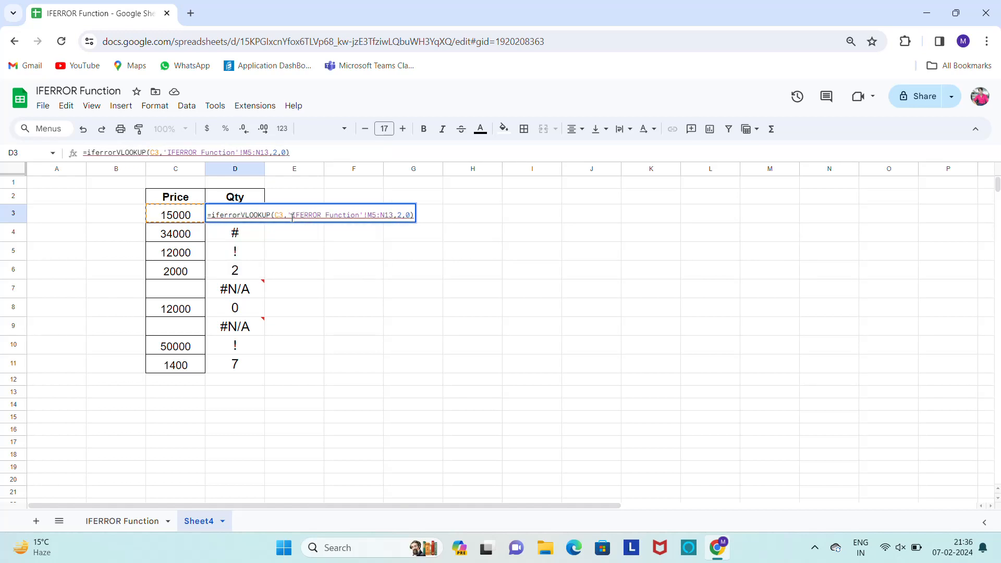
key(Return)
Apply the IFERROR-wrapped lookup from D3 to the rest of the Qty column through D11
key(Up)
key(ctrl+c)
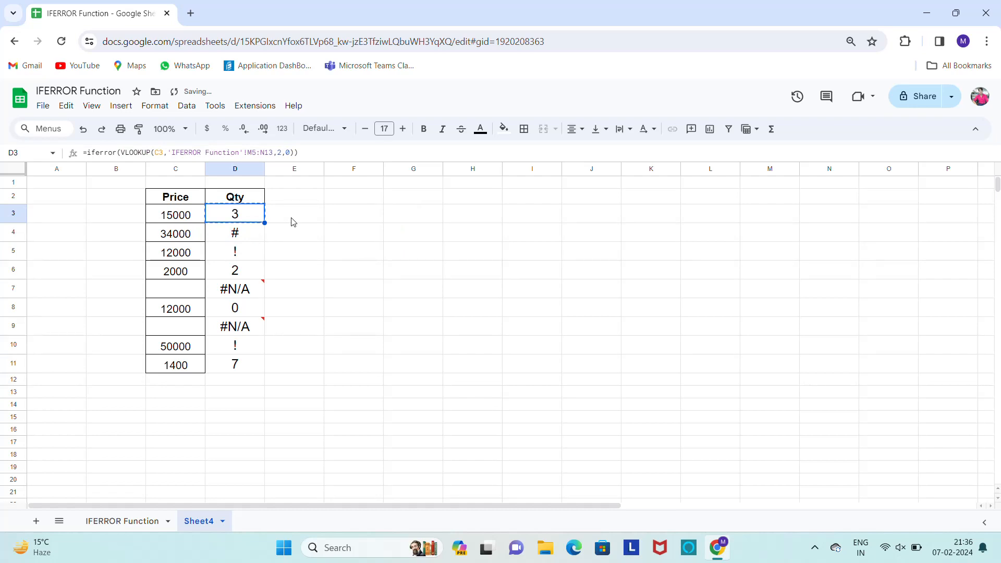
key(ctrl+shift+Down)
key(ctrl+v)
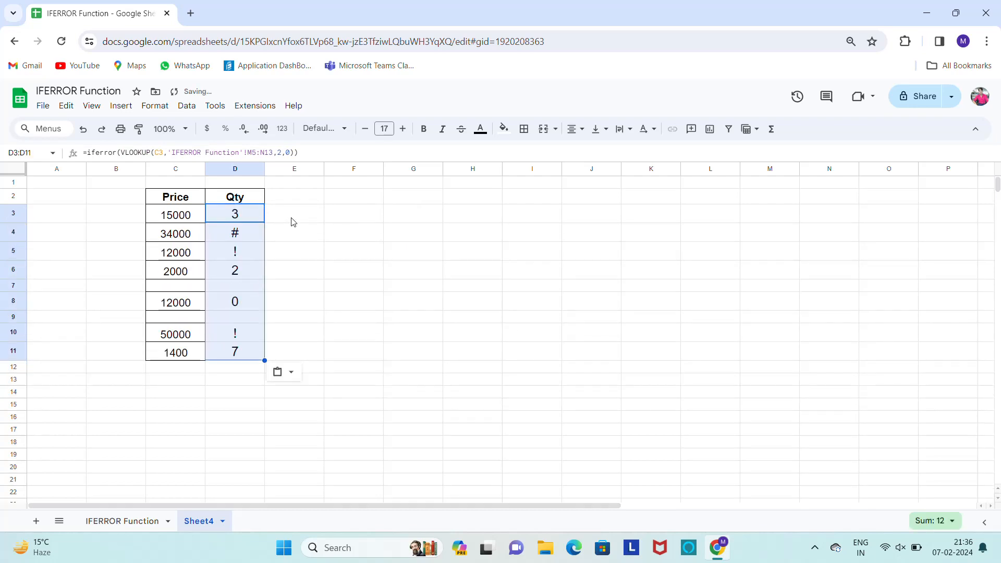
Review the IFERROR lookup formulas and results in the first rows of the Qty column
key(Down)
key(Up)
key(Down)
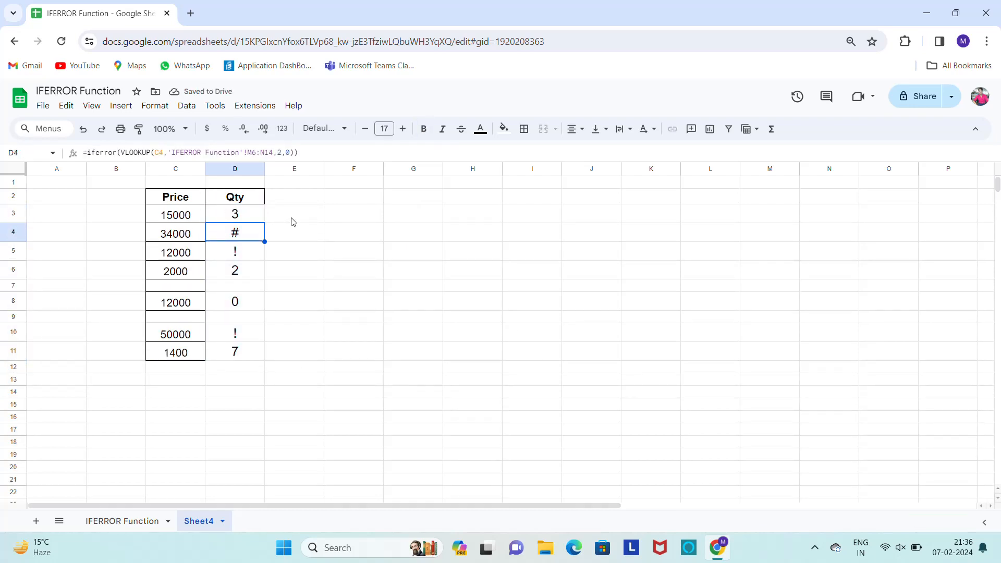
key(Down)
key(Up)
key(Up)
key(Down)
Clear the lookup formula from D4, beside the 34000 price
key(Down)
key(Up)
key(Up)
key(Down)
key(Delete)
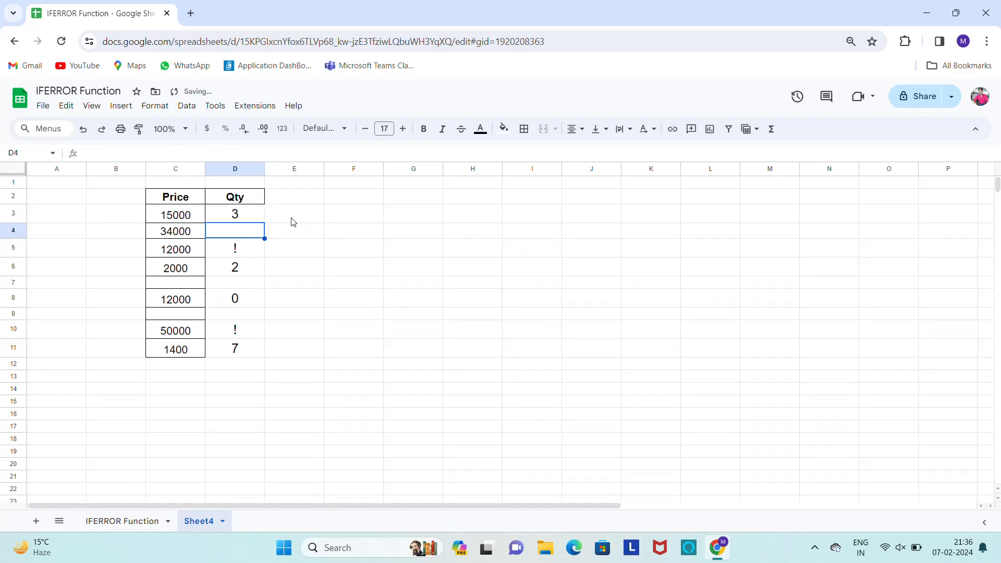
key(Down)
key(Down)
key(Down)
key(Down)
key(Down)
key(Down)
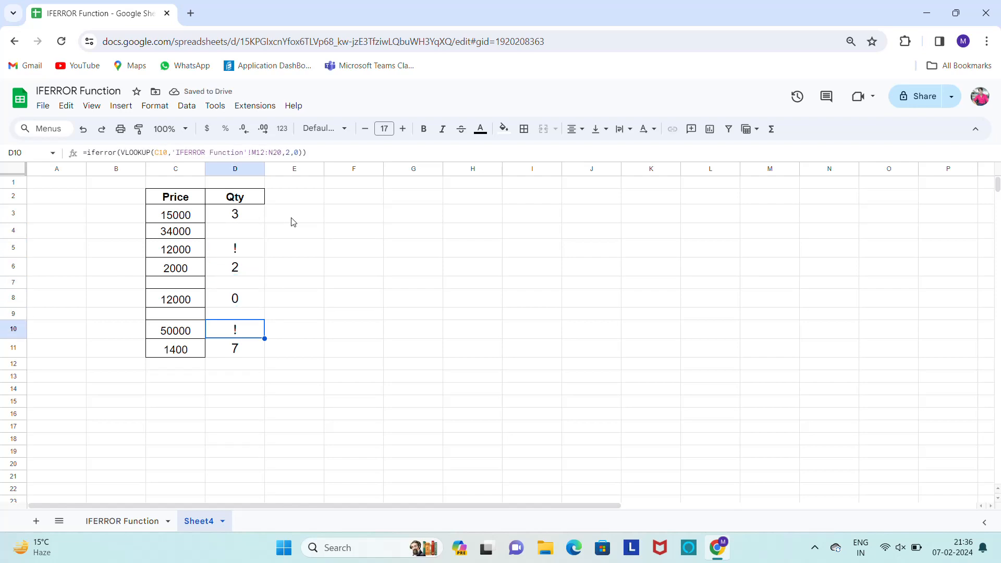
Clear the lookup formula from D10, beside the 50000 price
key(Delete)
key(Up)
key(Up)
key(Up)
key(Right)
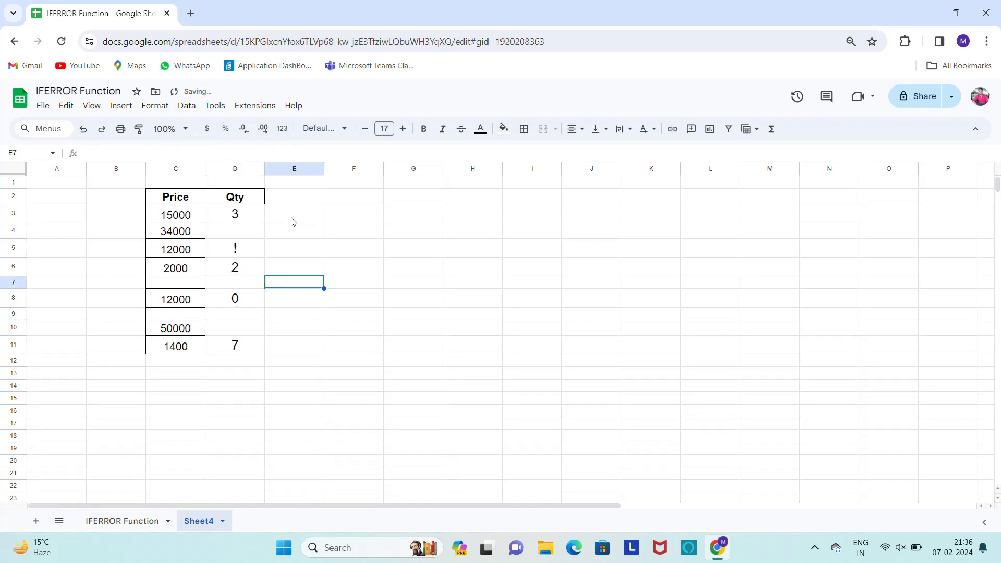
Clear the lookup formula from D5, beside the 12000 price
key(Right)
key(Left)
key(Left)
key(Up)
key(Up)
key(Up)
key(Down)
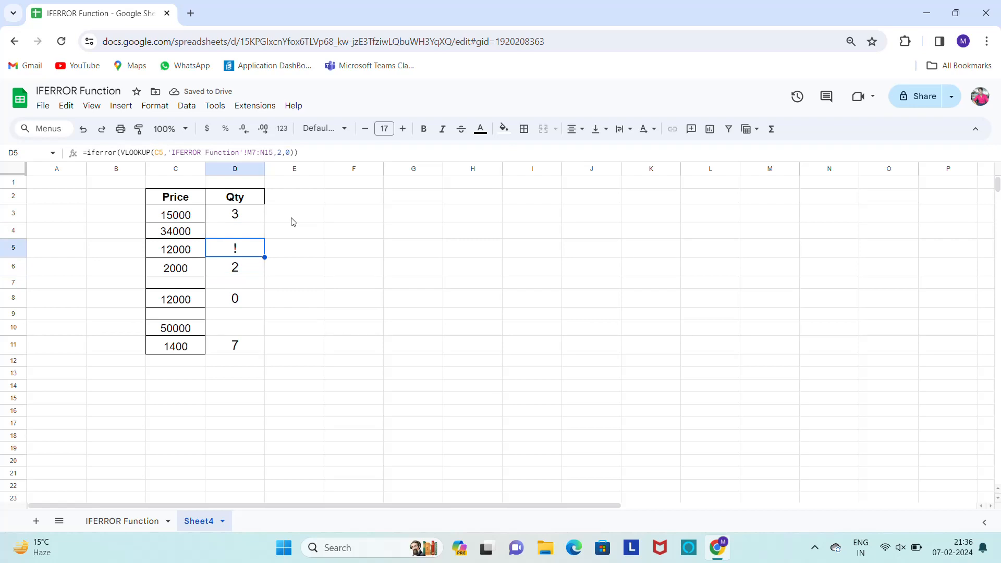
key(Delete)
key(Up)
key(Up)
key(Up)
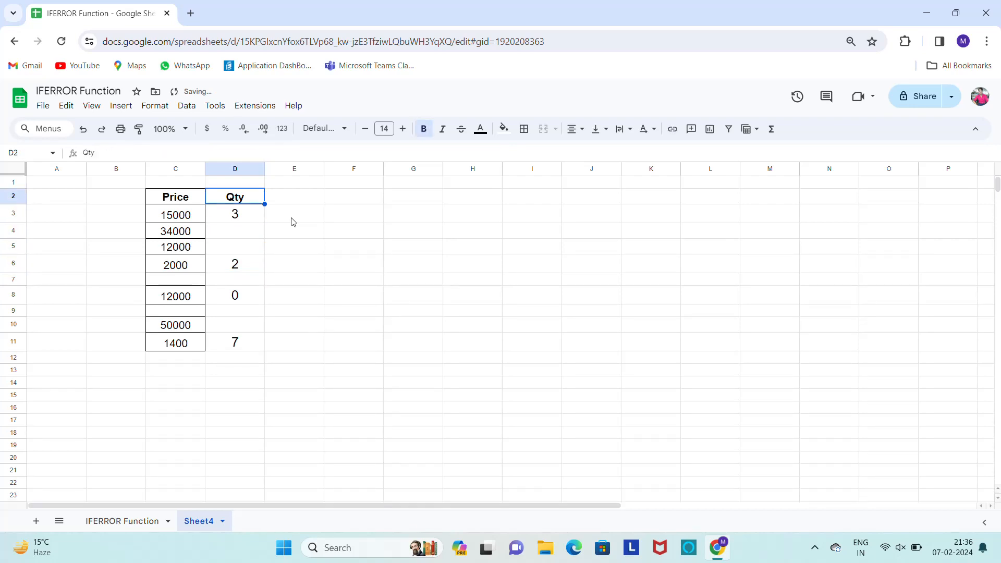
Check the D3 lookup in Sheet4 against the Example 4 source table on the IFERROR Function sheet
key(Down)
key(Right)
key(Right)
key(Right)
key(Left)
key(Left)
key(Left)
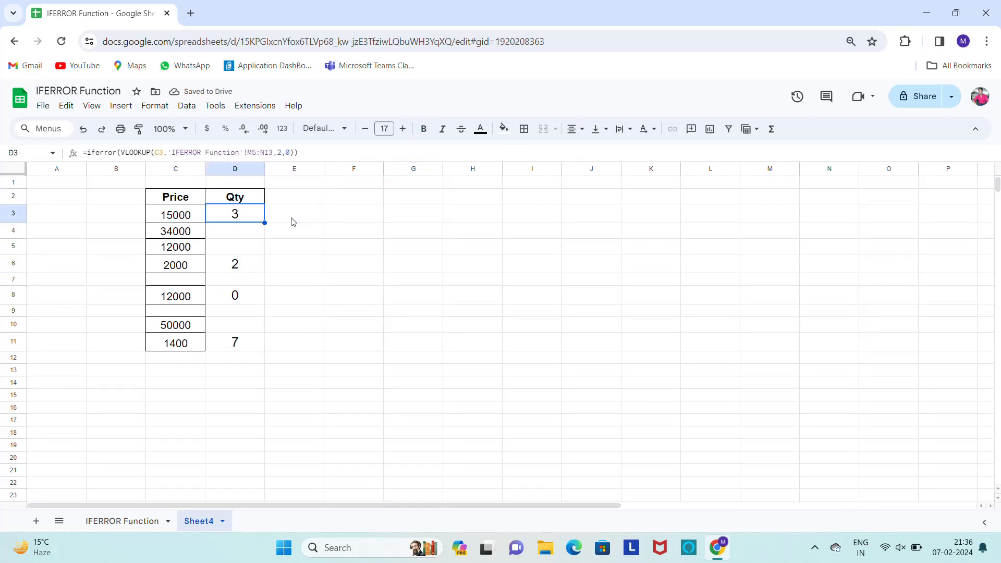
click(111, 521)
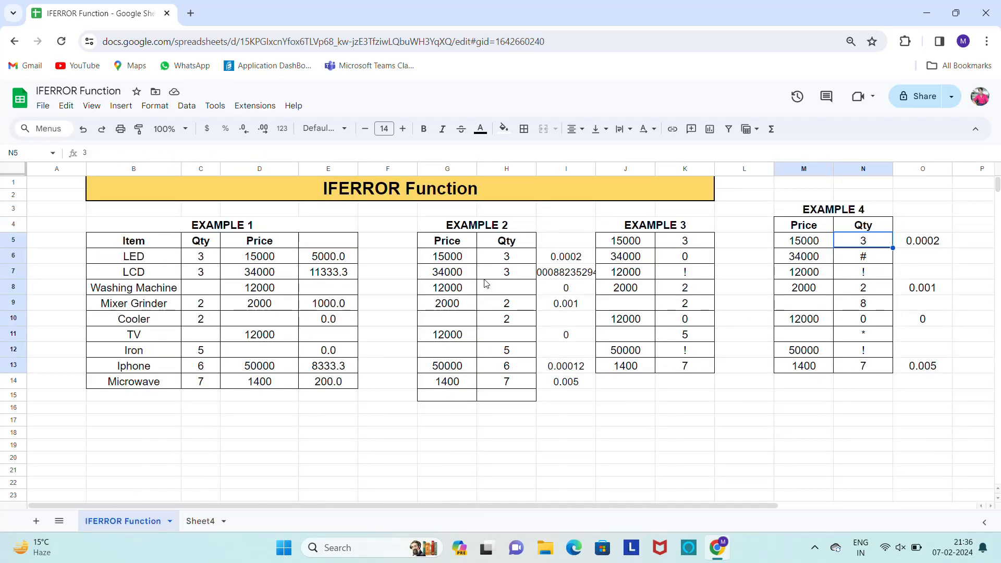
click(204, 522)
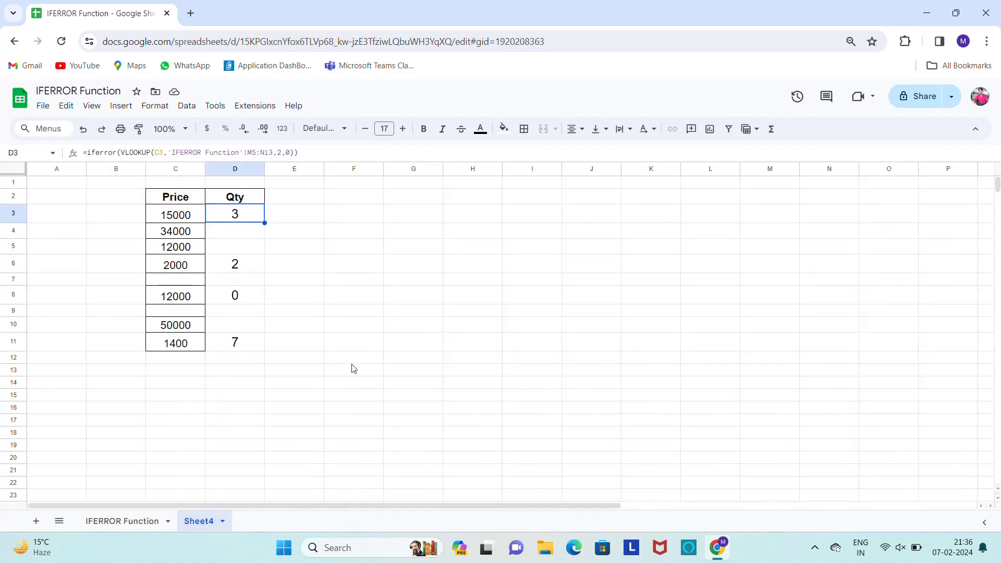
click(241, 234)
key(Up)
key(Up)
key(Left)
key(Right)
key(Down)
key(Down)
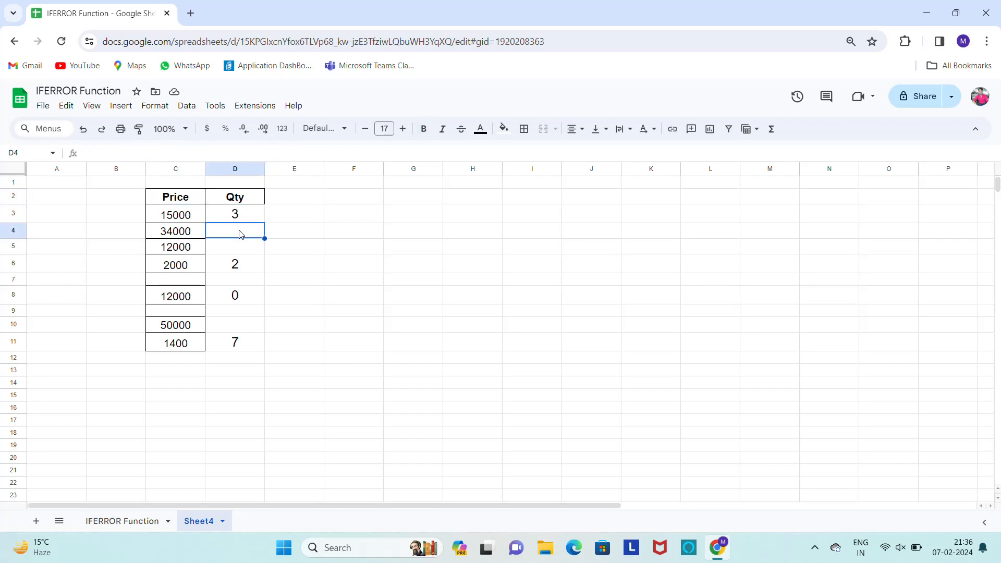
key(Up)
key(Left)
key(Up)
key(Right)
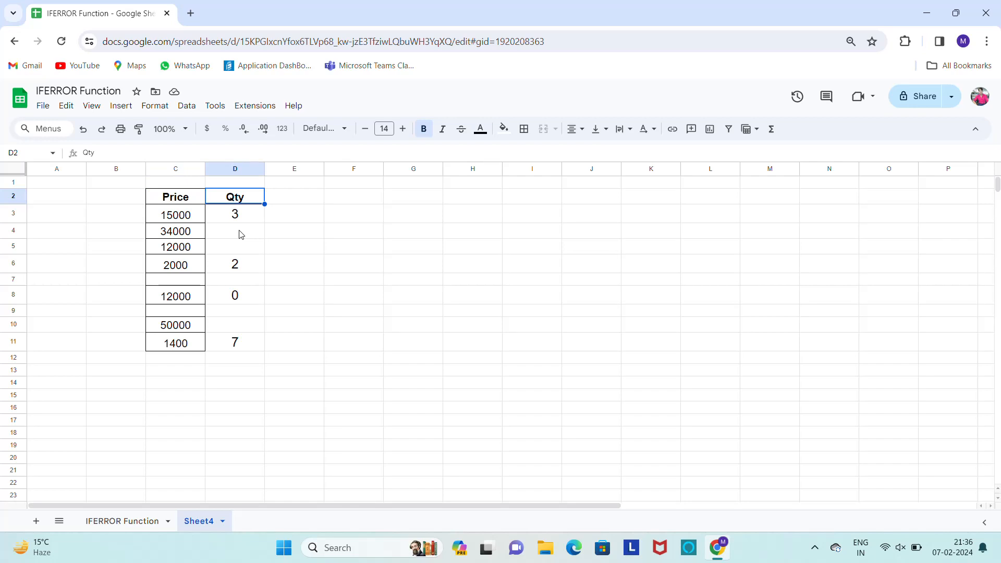
Look over the example tables on the IFERROR Function sheet and inspect the D3 lookup formula in Sheet4 again
click(114, 517)
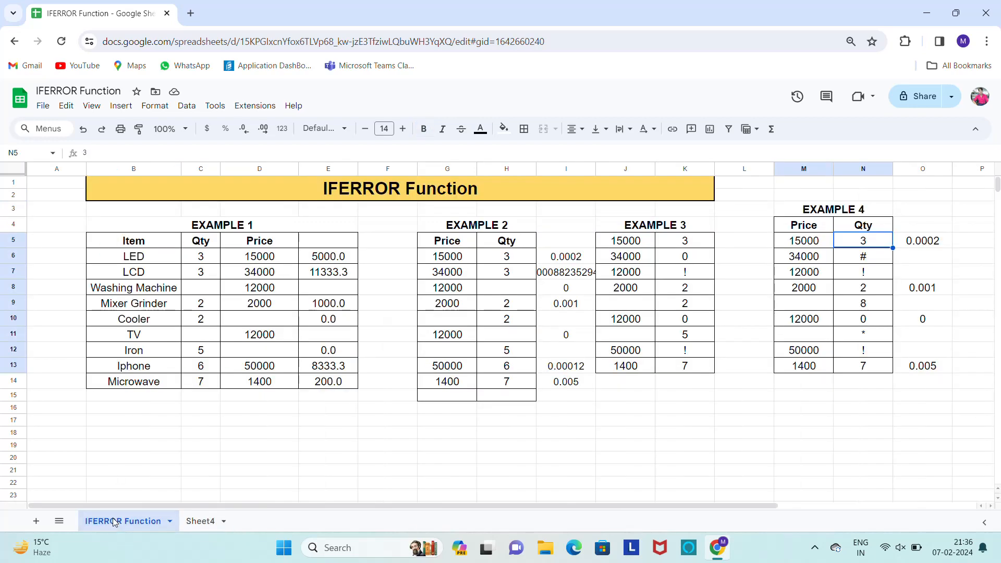
click(164, 246)
key(Right)
key(Right)
key(Right)
key(Right)
key(Right)
key(Right)
key(Right)
key(Right)
key(Right)
key(Right)
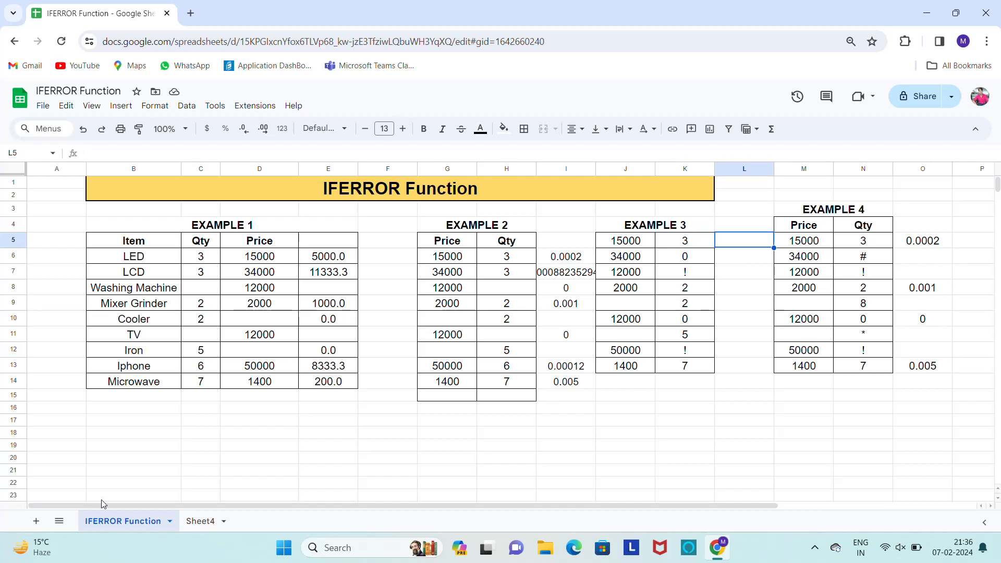
click(194, 522)
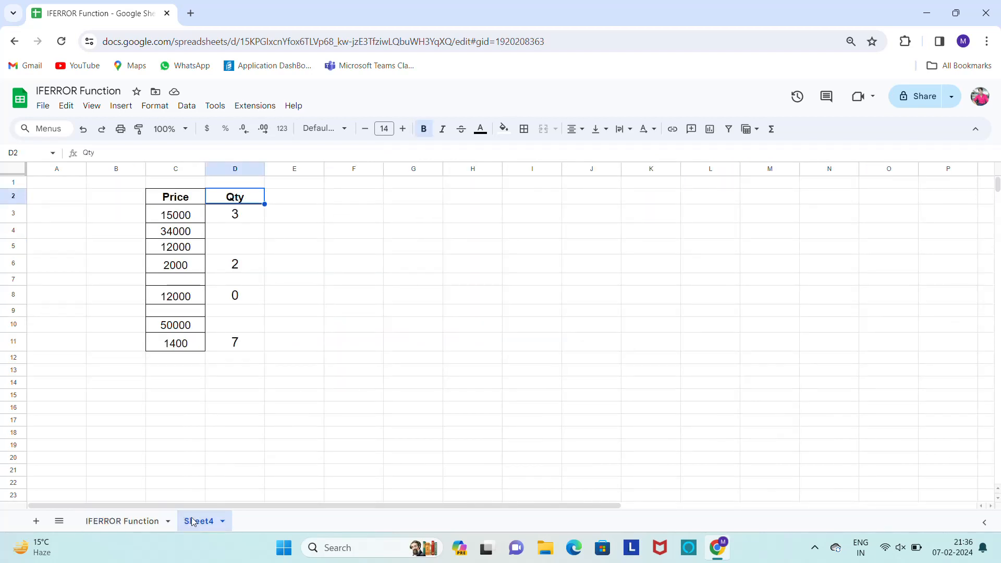
click(234, 219)
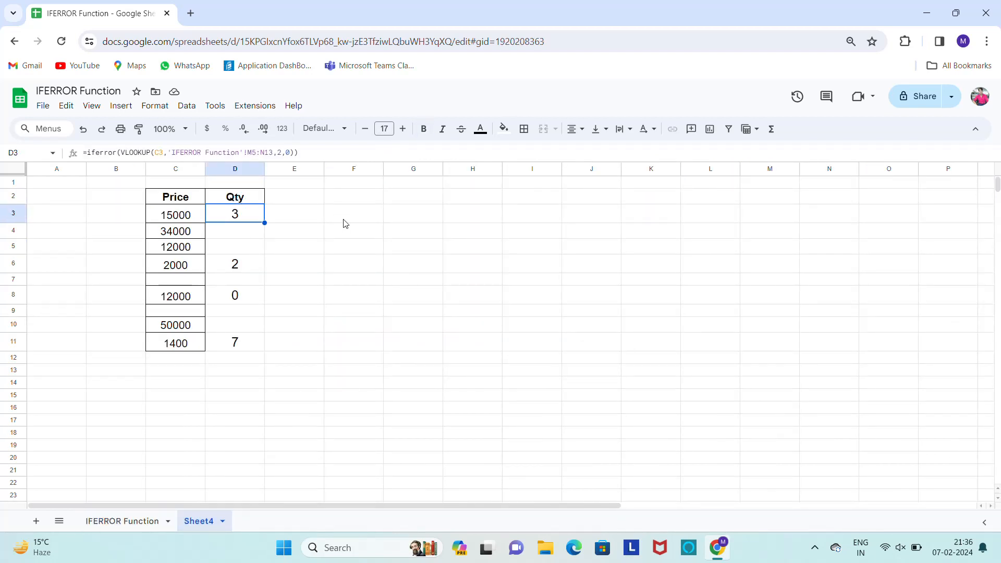
Review the IFERROR formula in E7 of Example 1 and the symbol entries in Example 4's Qty column on the IFERROR Function sheet
click(113, 521)
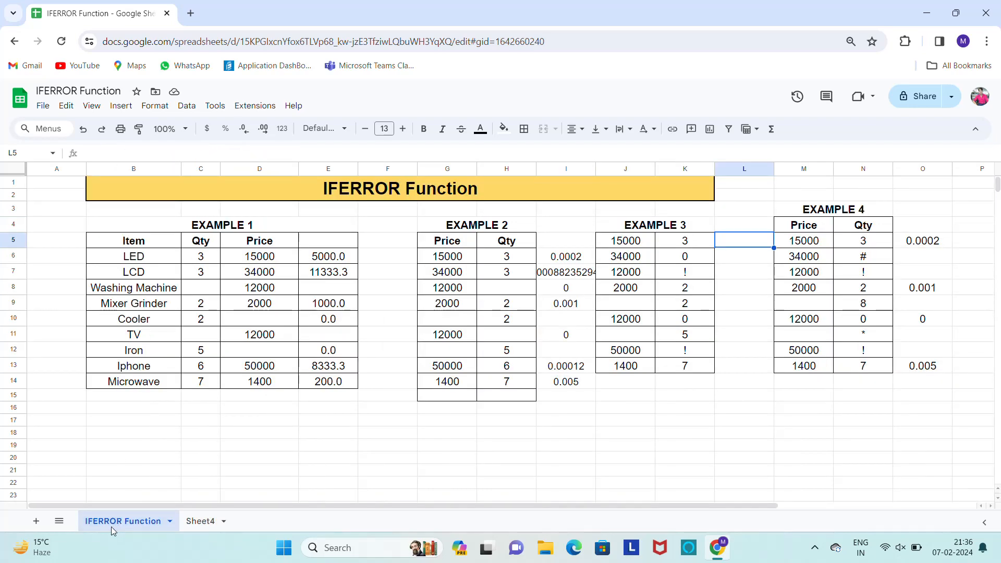
click(317, 276)
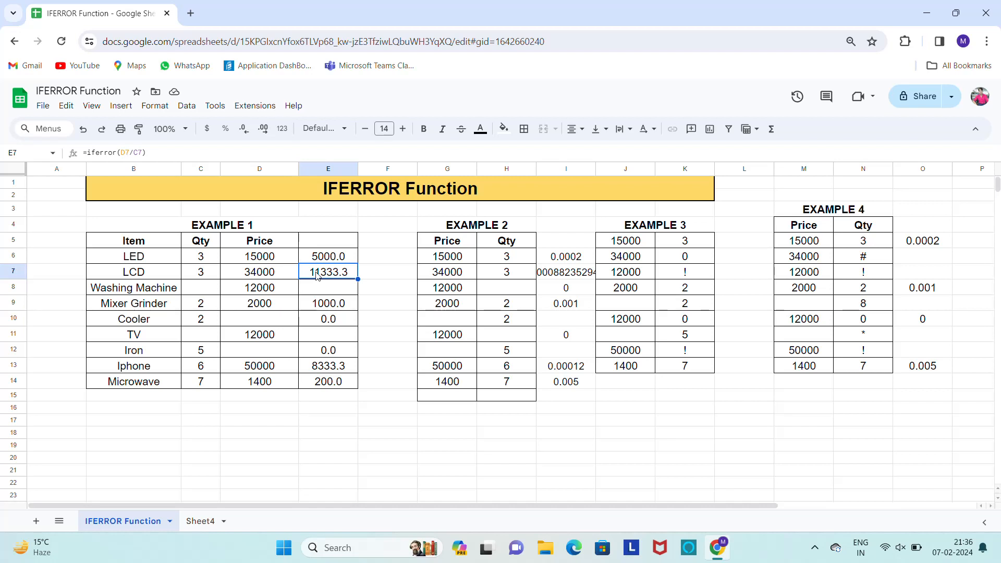
click(853, 261)
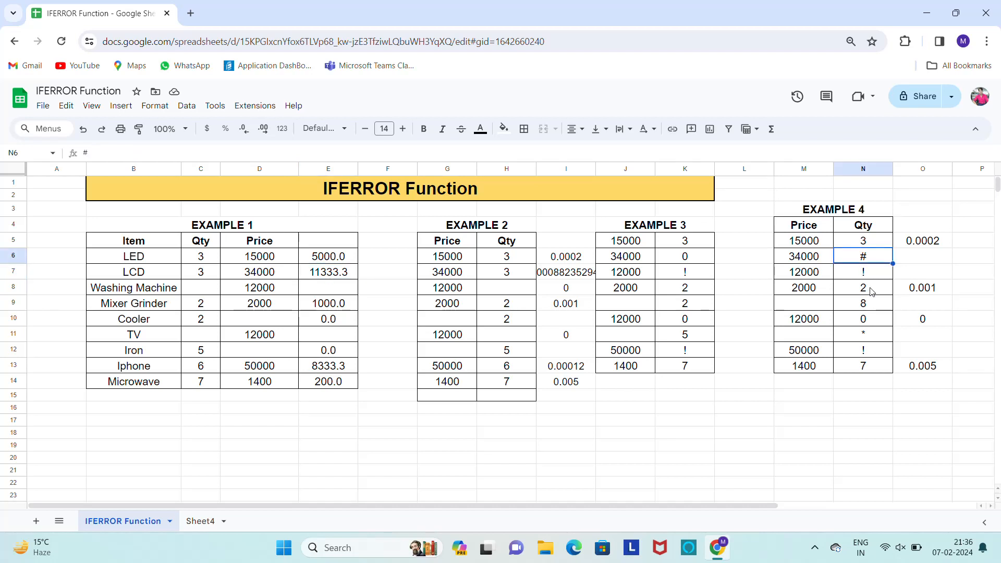
click(868, 336)
click(862, 355)
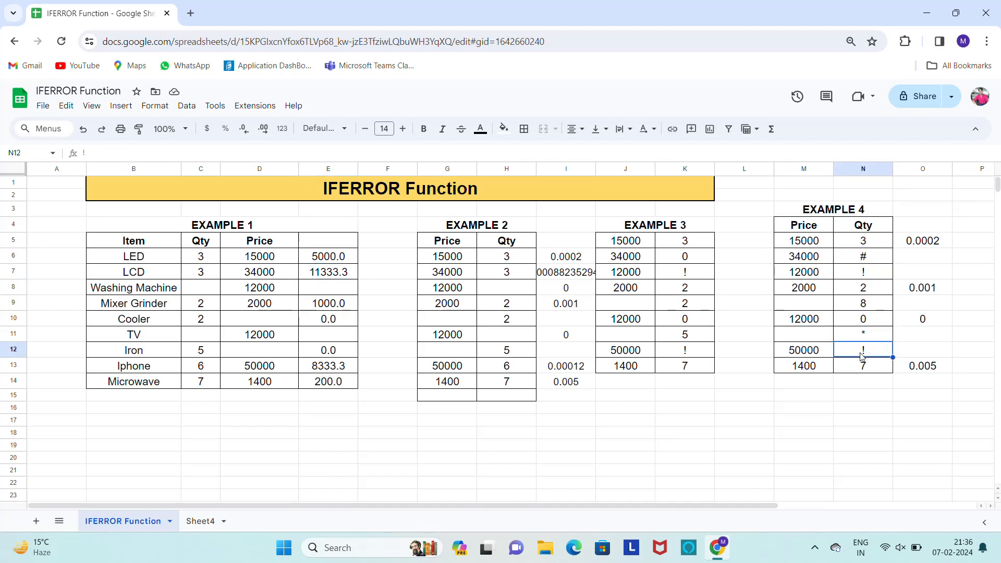
click(578, 227)
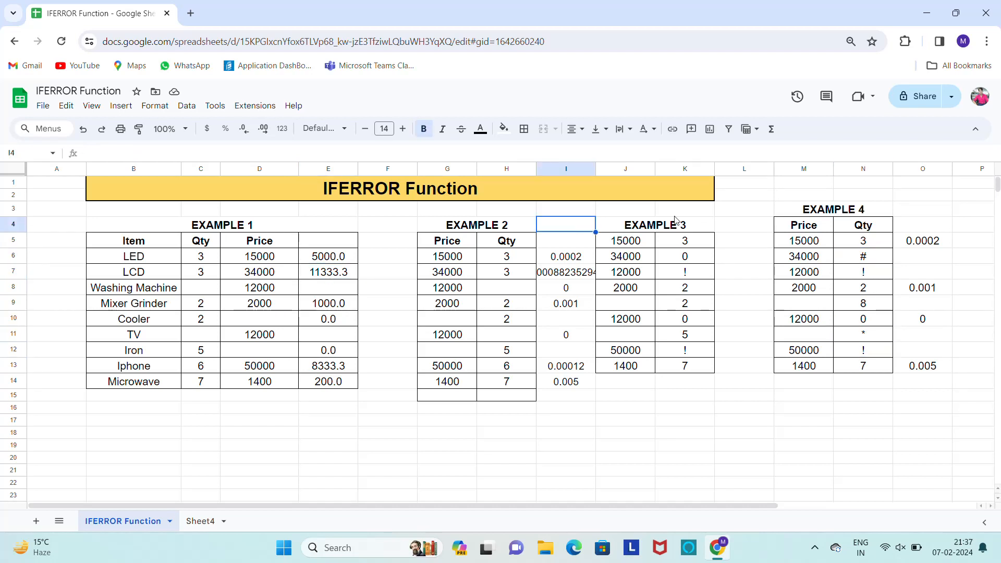
click(641, 230)
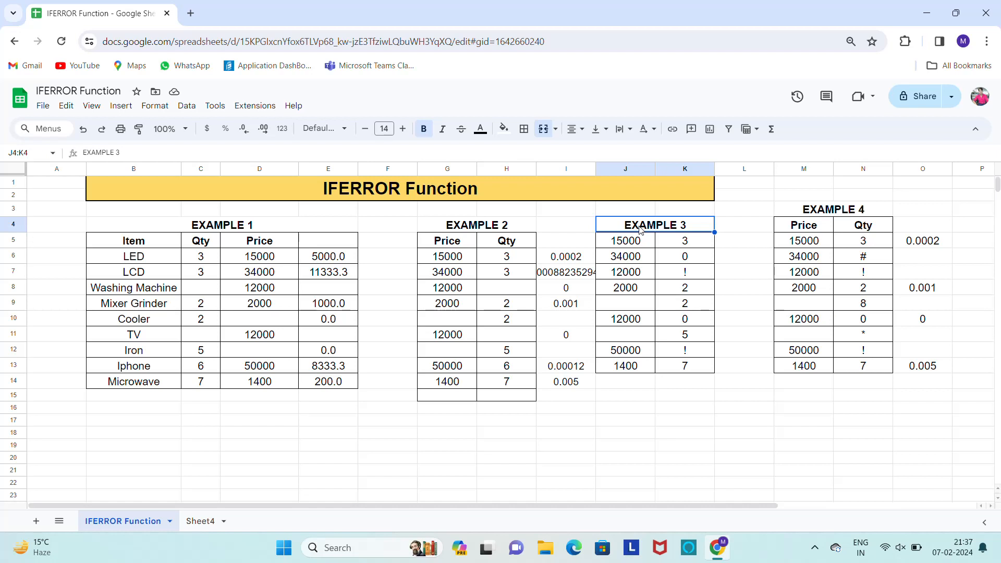
click(814, 552)
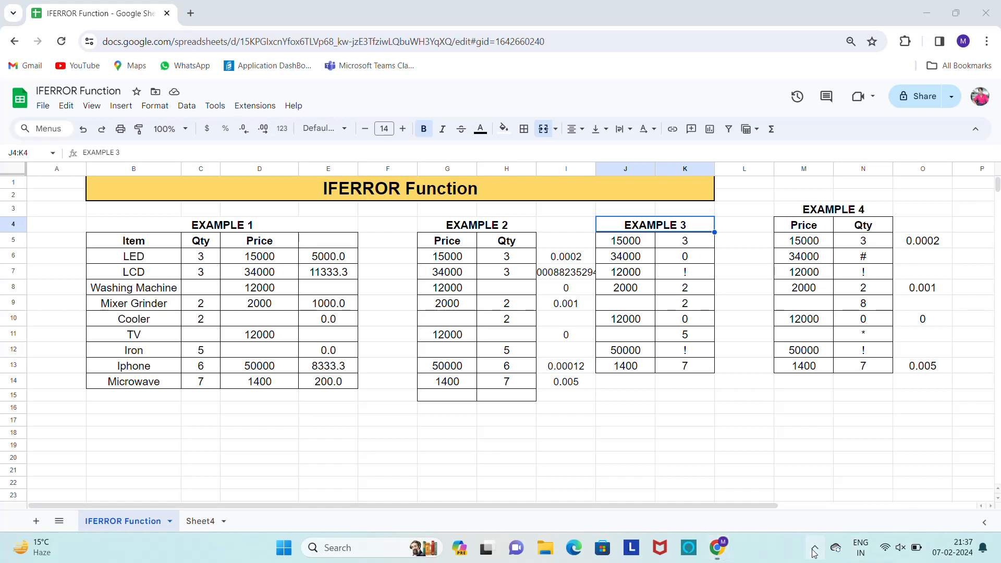
click(764, 508)
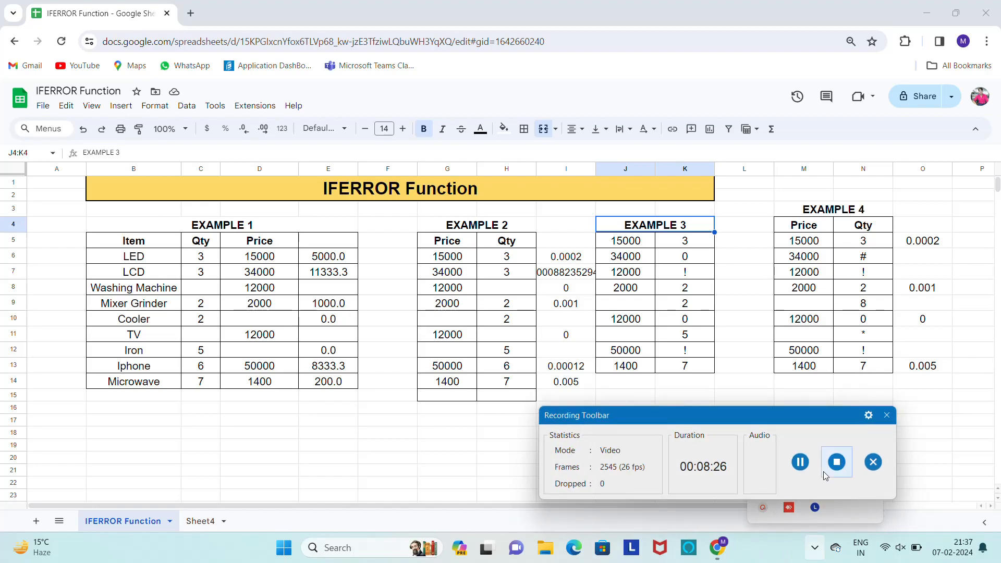